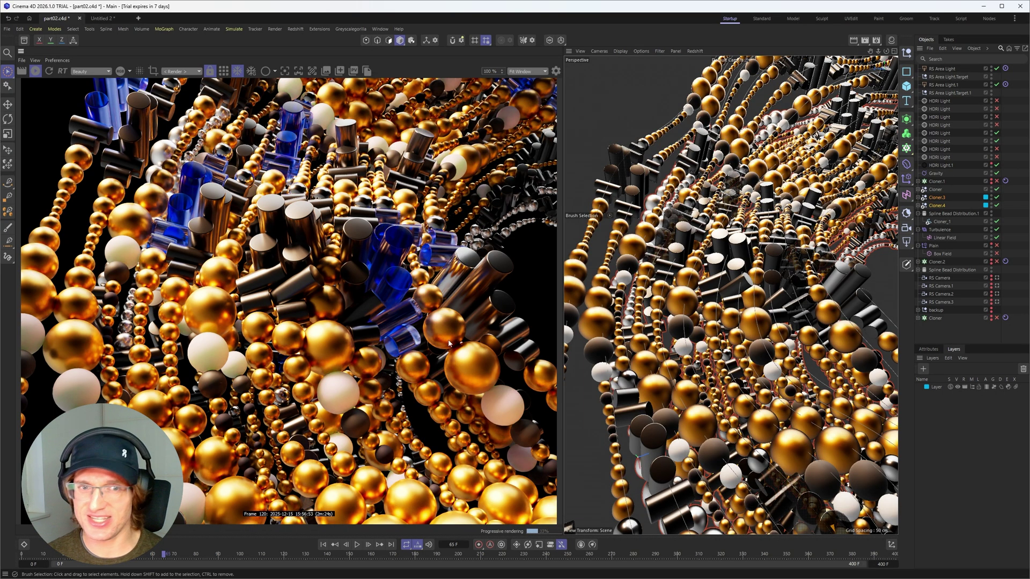
Examine the finished bead-strand scene from several angles, including close-ups of the spheres and cylinders.
{"action": "left_click", "coordinate": [713, 272]}
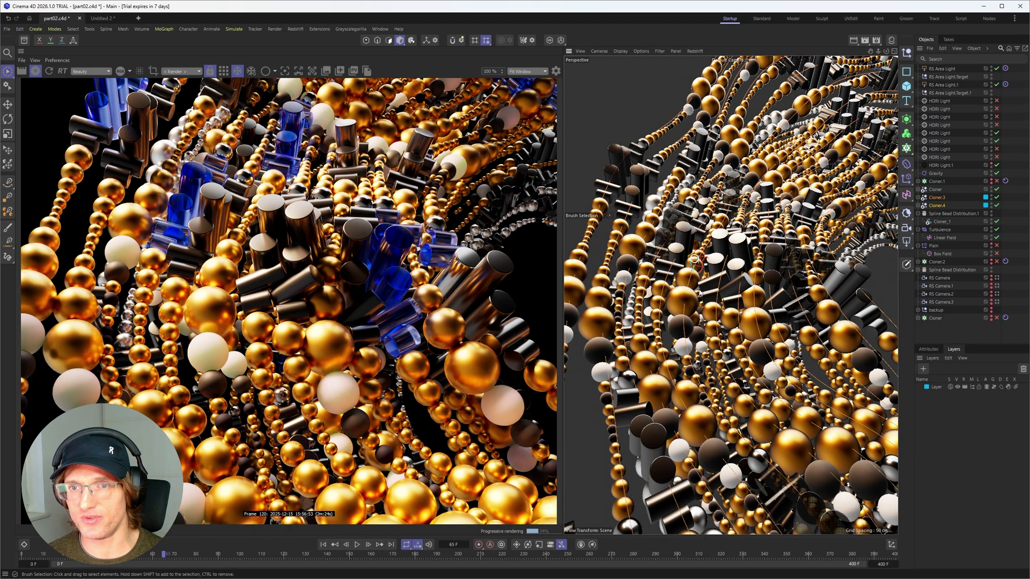
{"action": "left_click_drag", "start_coordinate": [714, 272], "coordinate": [740, 282], "text": "alt"}
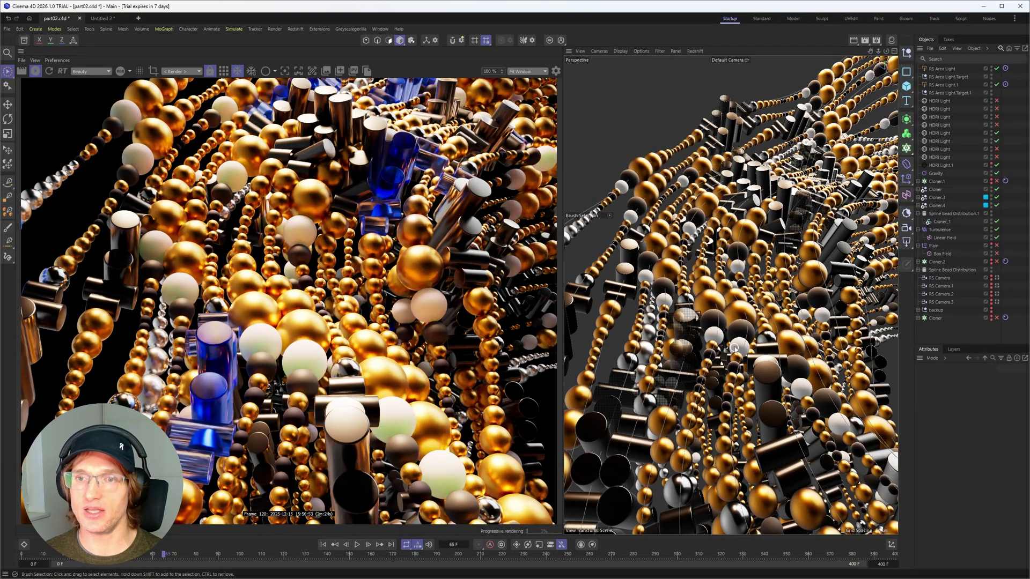
{"action": "left_click_drag", "start_coordinate": [734, 347], "coordinate": [705, 251], "text": "alt"}
{"action": "scroll", "coordinate": [716, 241], "scroll_direction": "up", "scroll_amount": 4}
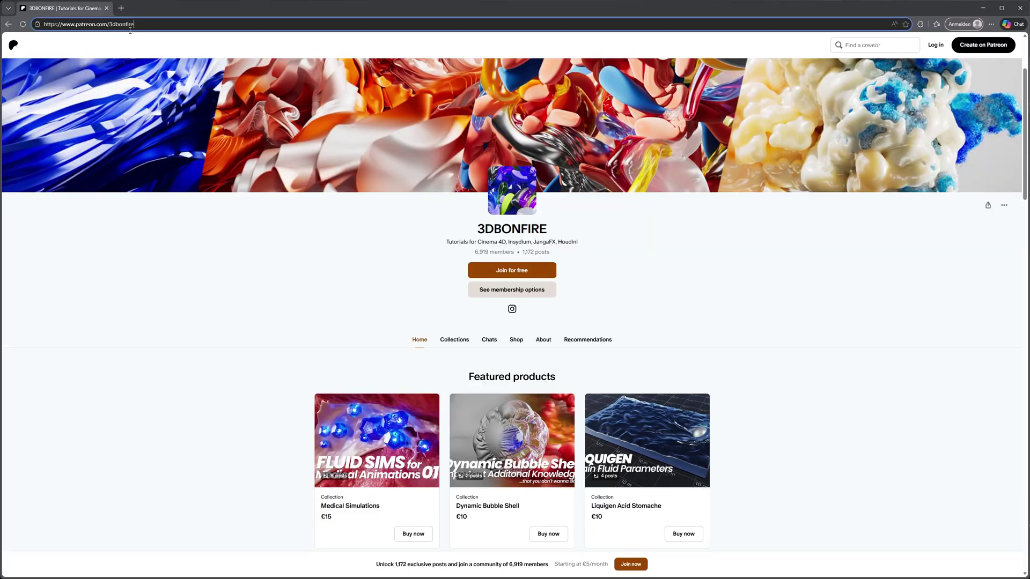
{"action": "left_click", "coordinate": [153, 24]}
{"action": "left_click", "coordinate": [153, 24]}
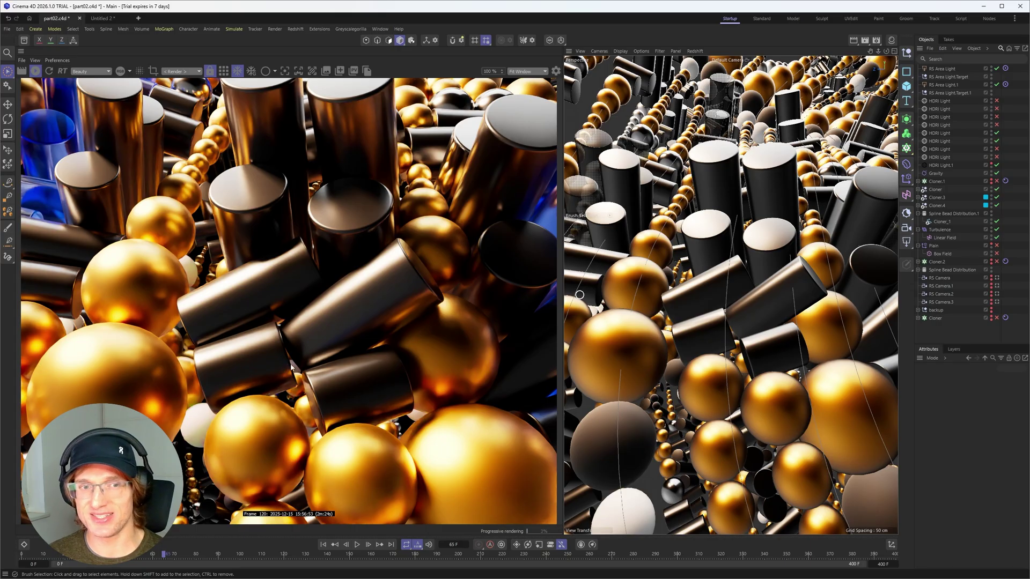
{"action": "left_click_drag", "start_coordinate": [721, 287], "coordinate": [705, 303], "text": "alt"}
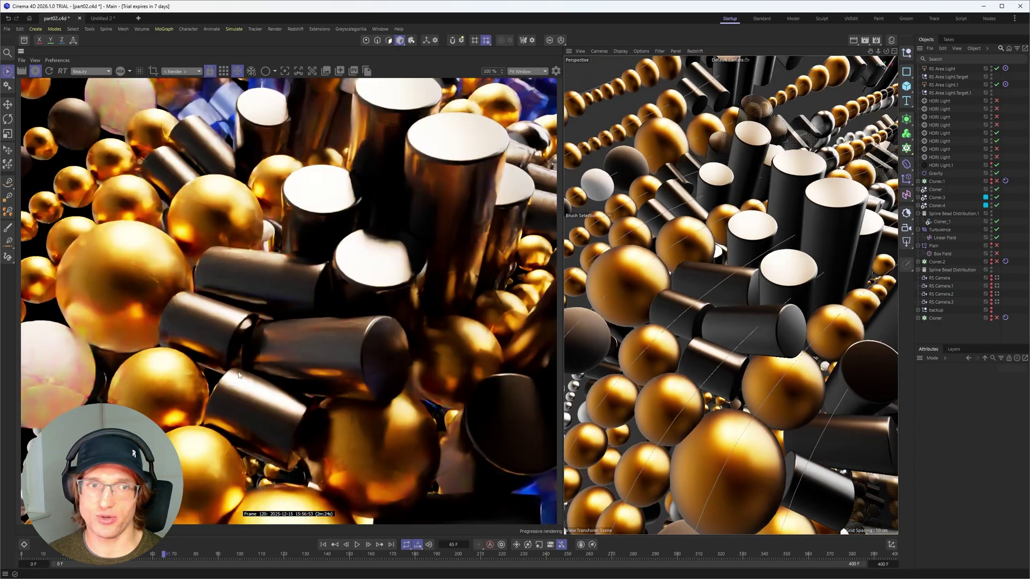
{"action": "left_click", "coordinate": [648, 342]}
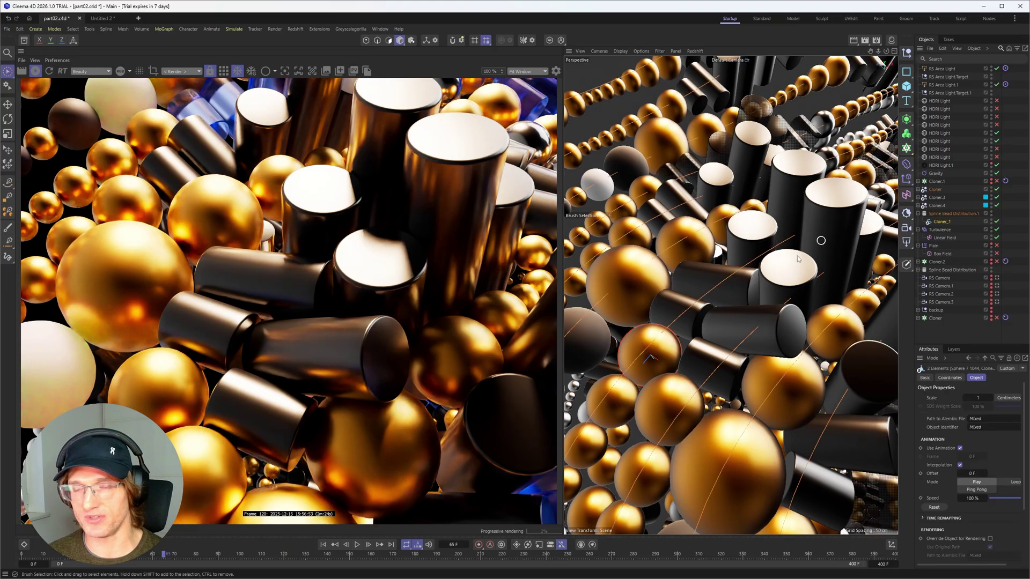
{"action": "left_click_drag", "start_coordinate": [821, 240], "coordinate": [713, 343], "text": "alt"}
{"action": "left_click_drag", "start_coordinate": [804, 236], "coordinate": [735, 252], "text": "alt"}
{"action": "left_click_drag", "start_coordinate": [743, 201], "coordinate": [604, 185], "text": "alt"}
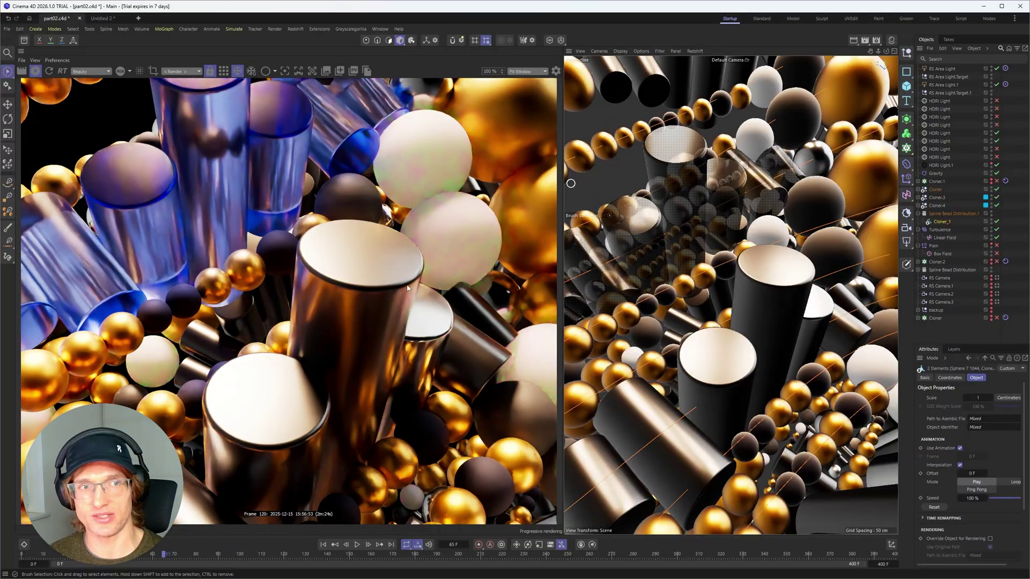
{"action": "left_click_drag", "start_coordinate": [825, 301], "coordinate": [802, 274], "text": "alt"}
Create a new empty project and close the Redshift RenderView so only the viewport remains.
{"action": "key", "text": "ctrl+n"}
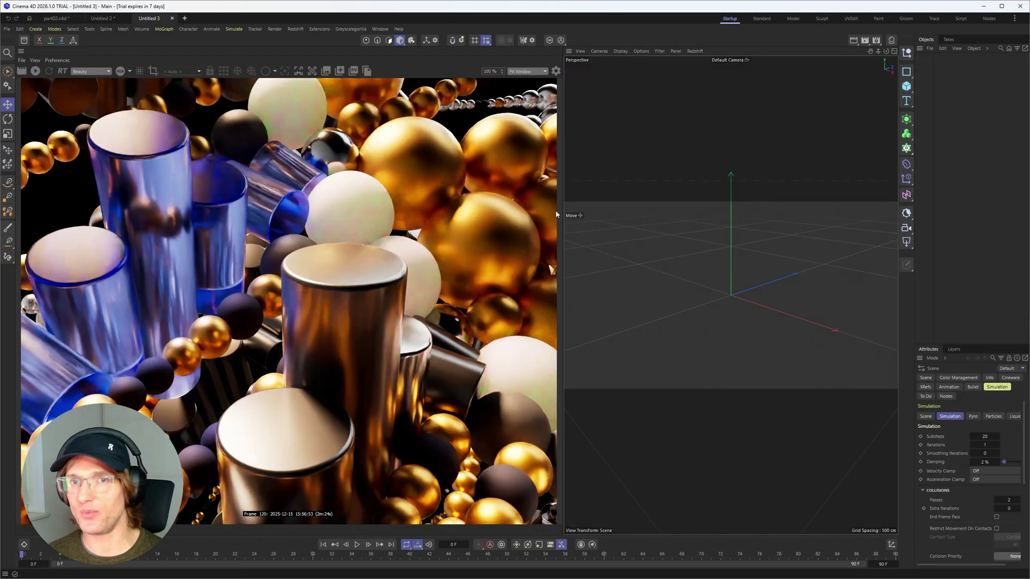
{"action": "left_click", "coordinate": [21, 51]}
{"action": "left_click", "coordinate": [41, 59]}
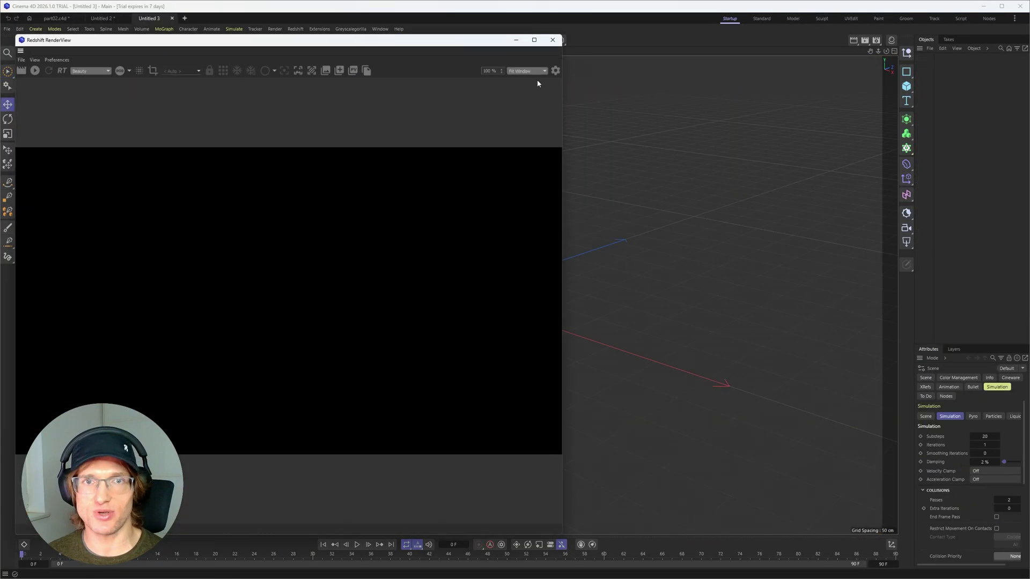
{"action": "left_click", "coordinate": [555, 39]}
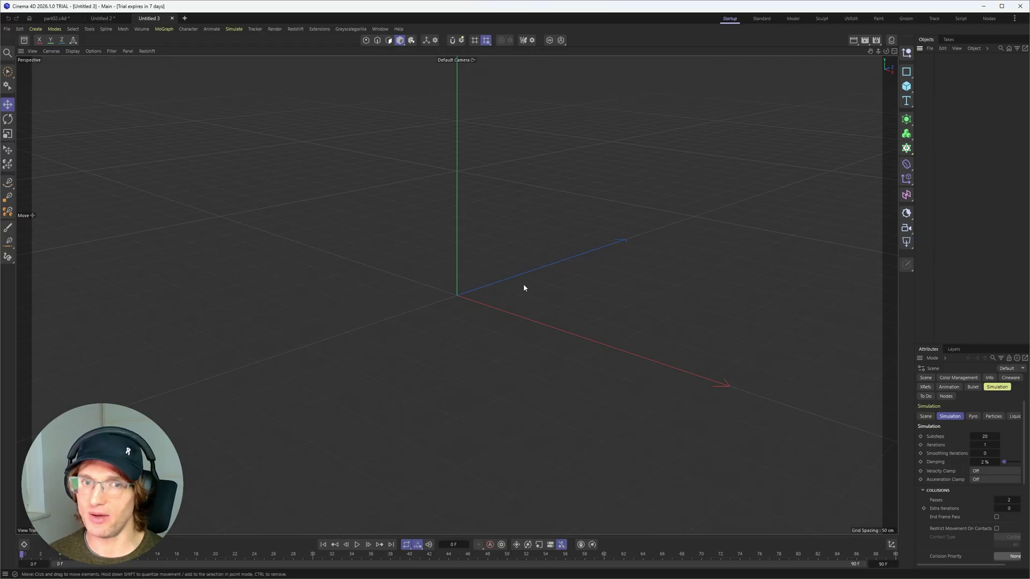
Add a Cloner with the Advanced distribution type and assign it the Spline Bead Distribution.
{"action": "left_click", "coordinate": [906, 149]}
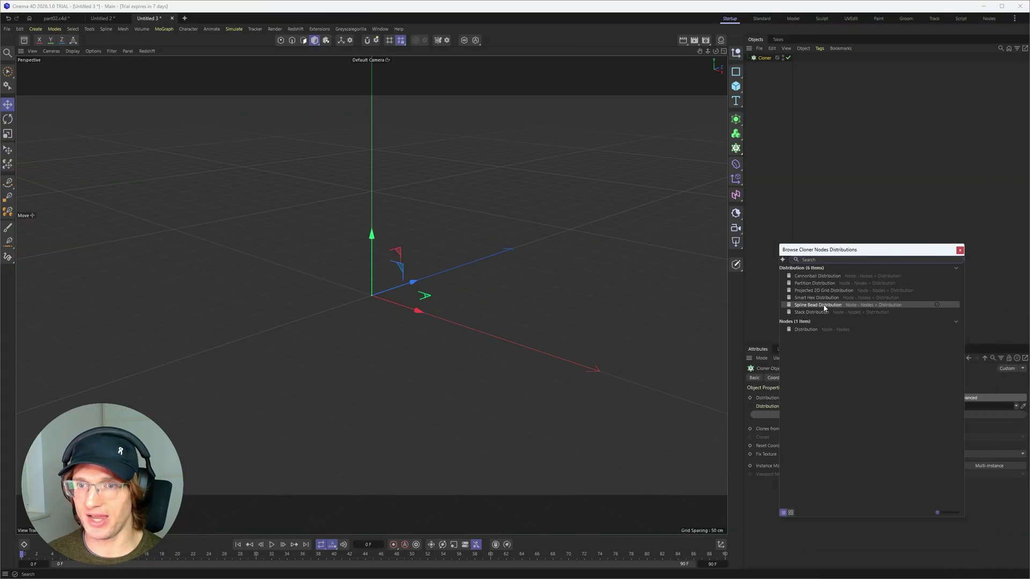
{"action": "double_click", "coordinate": [820, 305]}
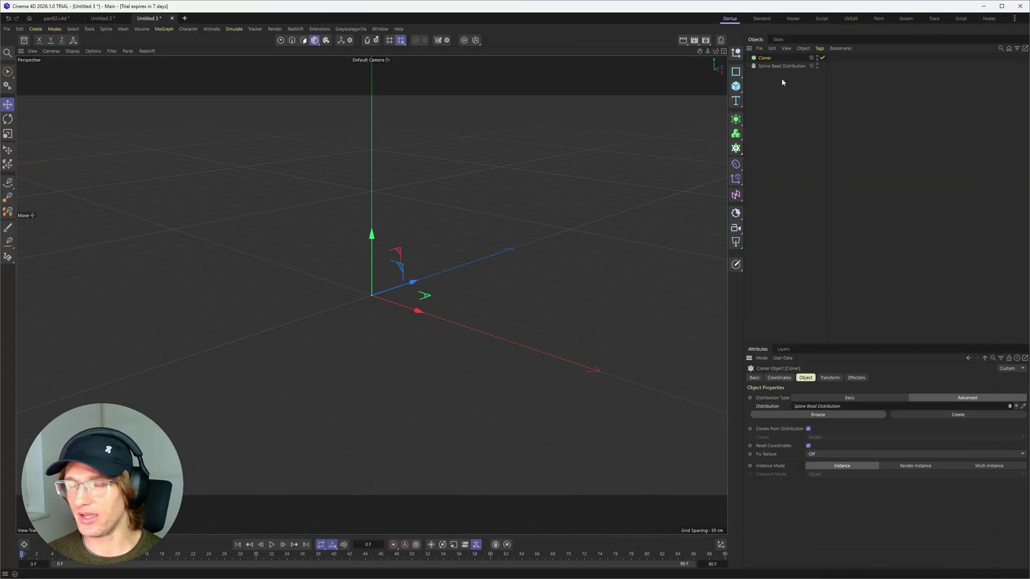
{"action": "left_click", "coordinate": [760, 77]}
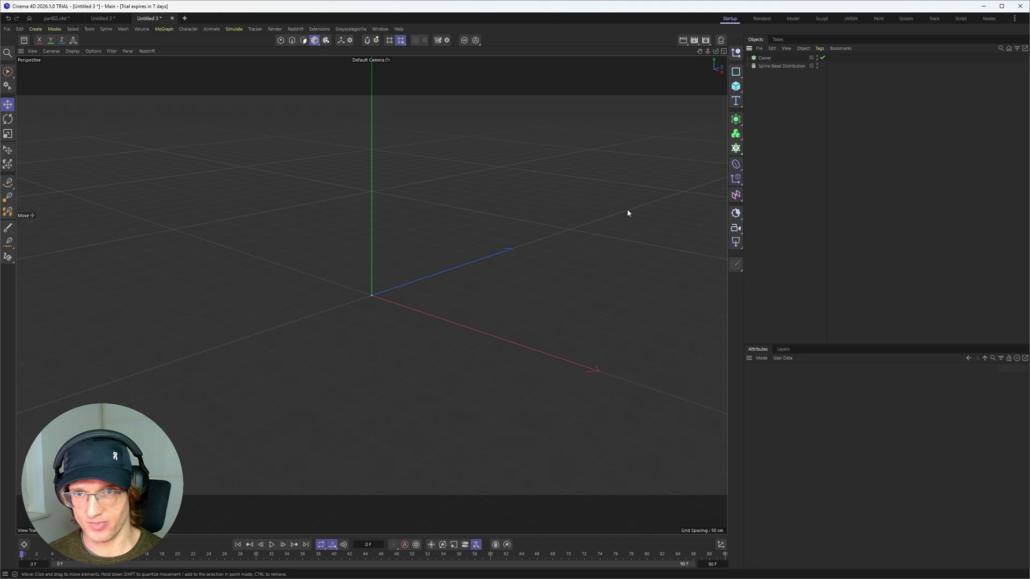
Set the viewport's safe-frame opacity to 0% and widen the viewport area.
{"action": "key", "text": "shift+v"}
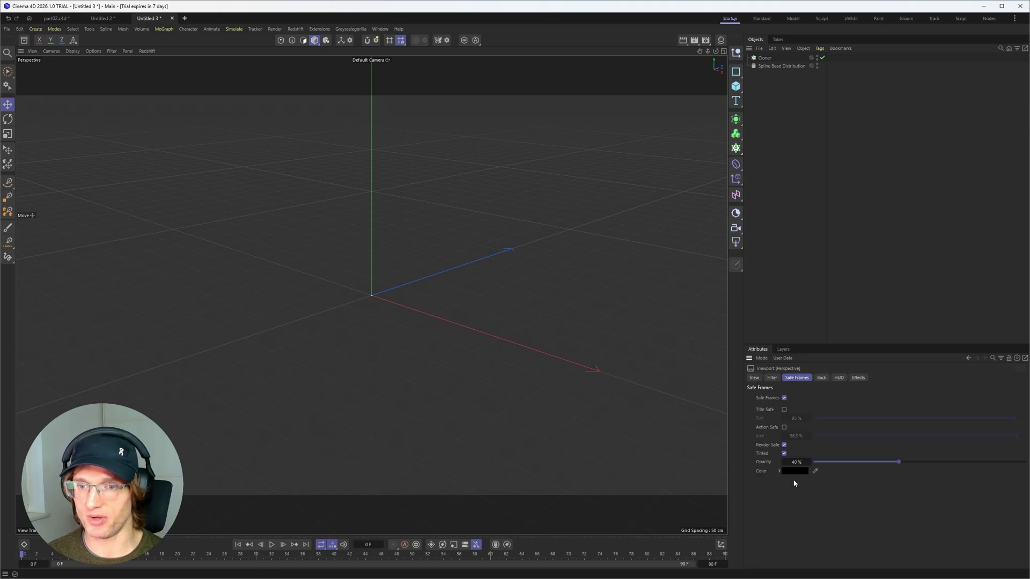
{"action": "double_click", "coordinate": [795, 461]}
{"action": "type", "text": "0"}
{"action": "key", "text": "Return"}
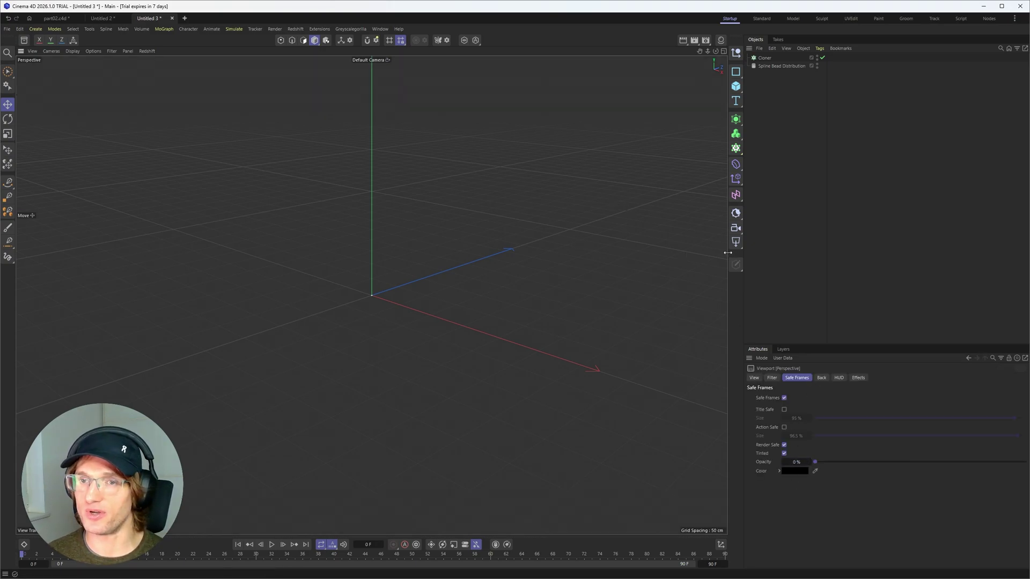
{"action": "left_click_drag", "start_coordinate": [743, 252], "coordinate": [839, 252]}
Add a Circle spline and lay it flat on the XZ plane.
{"action": "middle_click_drag", "start_coordinate": [504, 308], "coordinate": [479, 311], "text": "alt"}
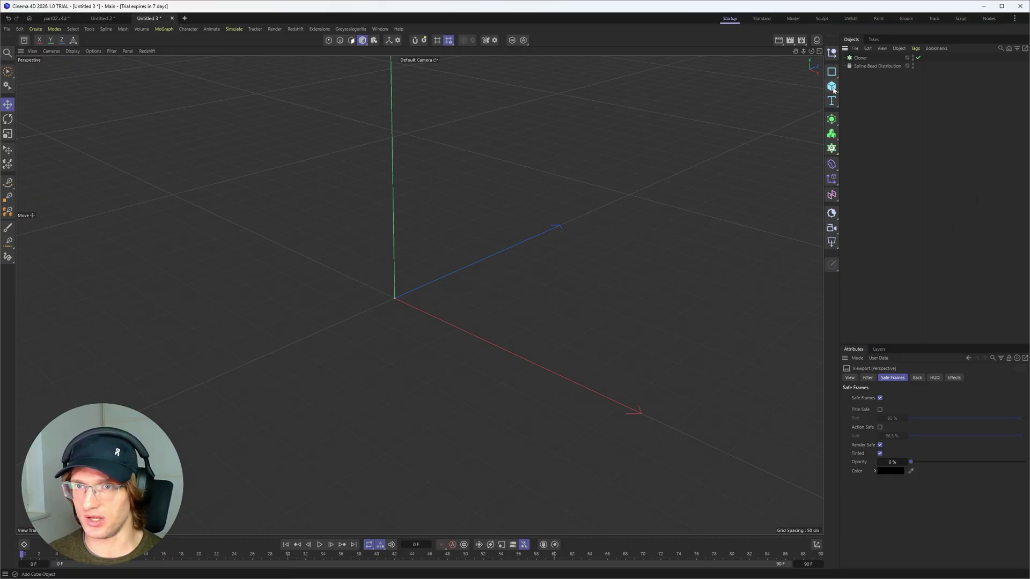
{"action": "mouse_move", "coordinate": [833, 89]}
{"action": "left_mouse_down"}
{"action": "mouse_move", "coordinate": [856, 85]}
{"action": "mouse_move", "coordinate": [845, 82]}
{"action": "left_mouse_up"}
{"action": "left_click_drag", "start_coordinate": [832, 73], "coordinate": [862, 99]}
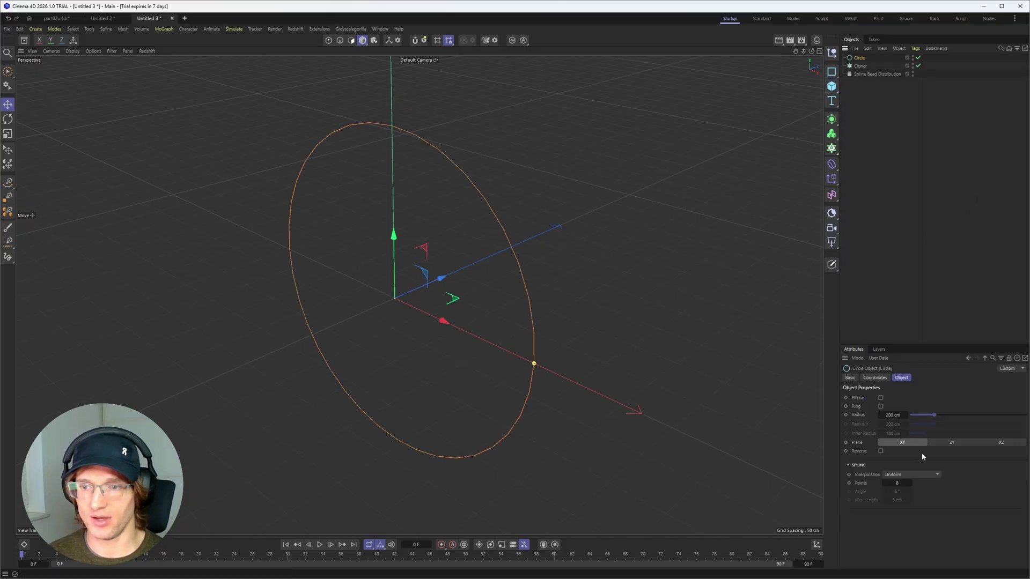
{"action": "left_click", "coordinate": [1001, 442]}
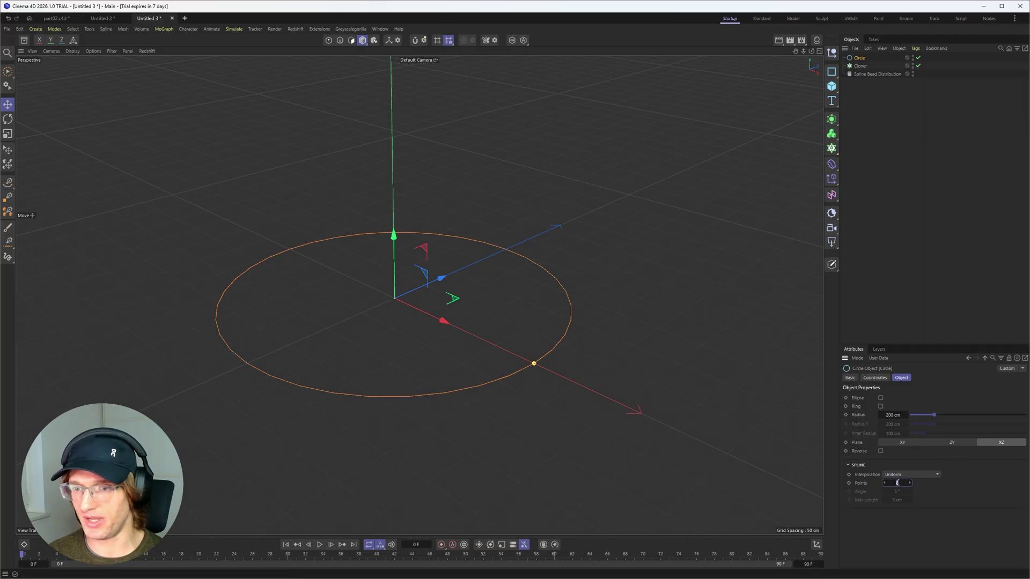
Set the circle's interpolation points to 60 and enlarge its radius to about 279 cm.
{"action": "type", "text": "100"}
{"action": "key", "text": "Return"}
{"action": "type", "text": "6"}
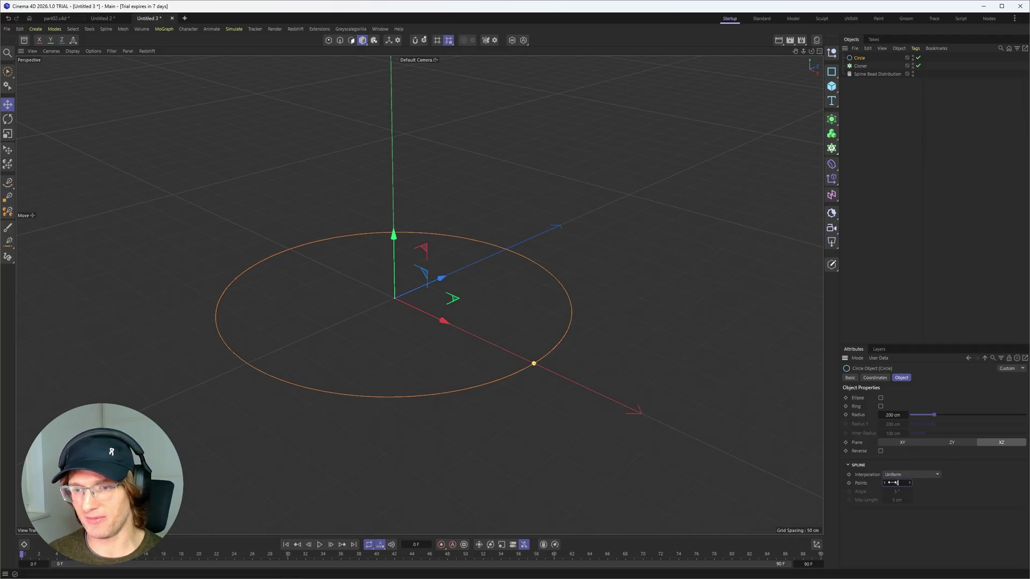
{"action": "type", "text": "0"}
{"action": "key", "text": "Return"}
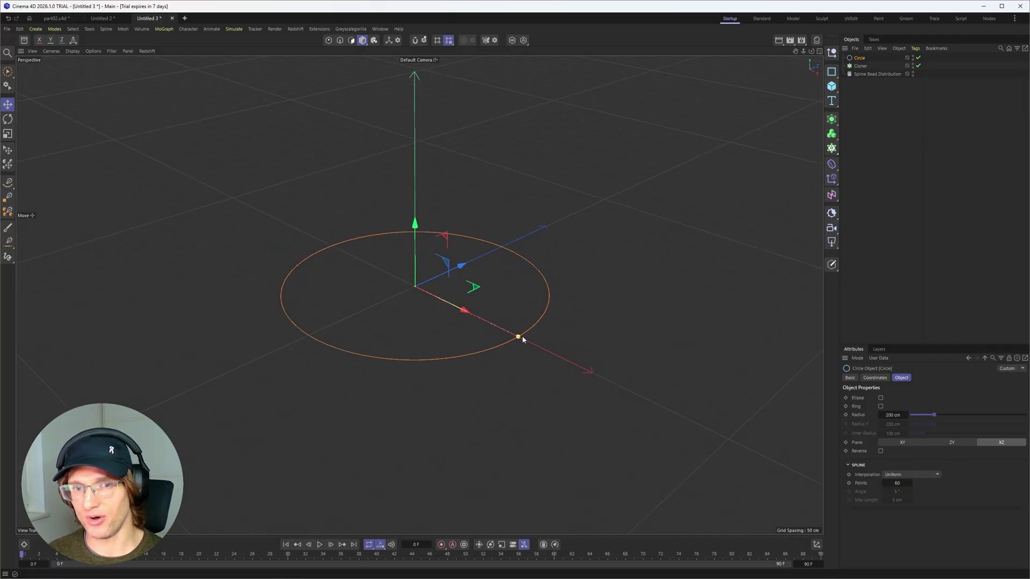
{"action": "left_click_drag", "start_coordinate": [519, 337], "coordinate": [566, 359]}
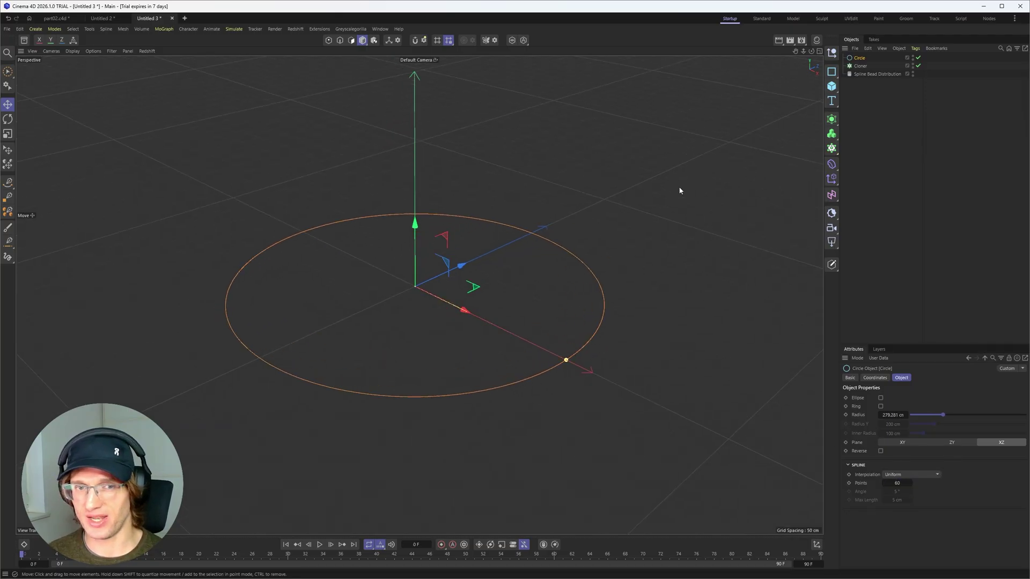
{"action": "left_click", "coordinate": [680, 190]}
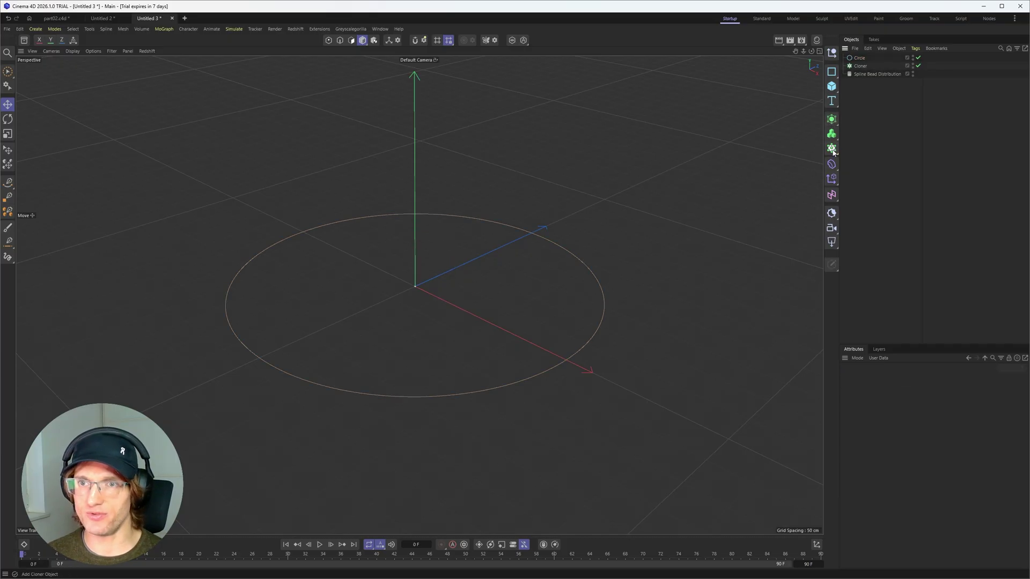
Add a second Cloner and nest the circle inside it.
{"action": "left_click_drag", "start_coordinate": [832, 153], "coordinate": [864, 162]}
{"action": "left_click_drag", "start_coordinate": [861, 65], "coordinate": [864, 58]}
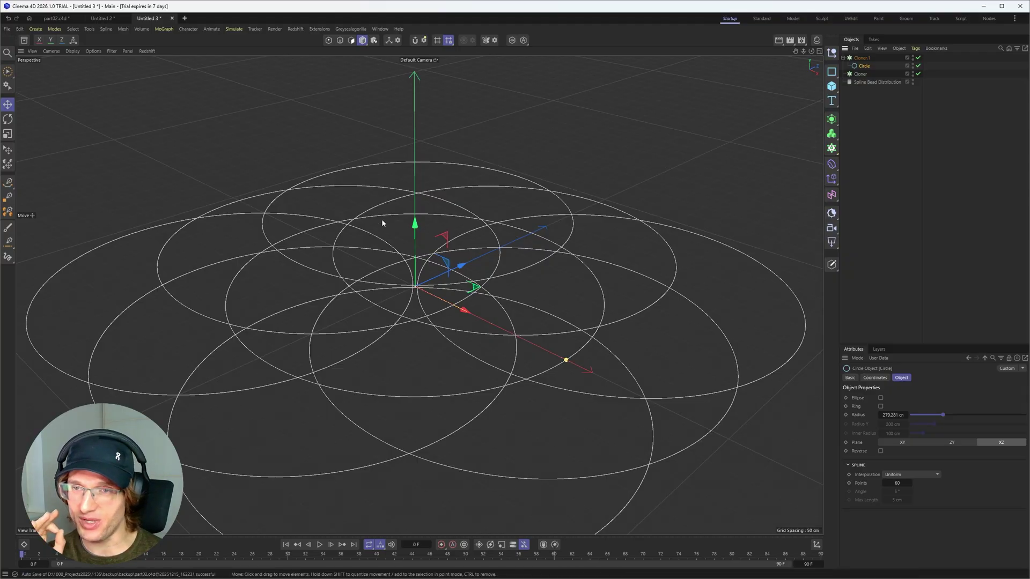
{"action": "left_click", "coordinate": [860, 74]}
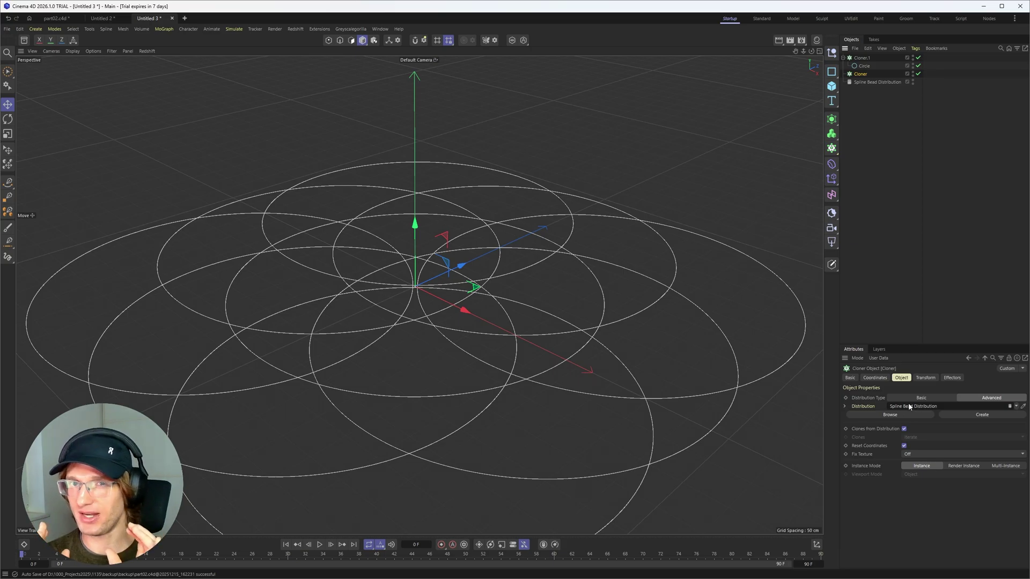
Switch the circle's Cloner to Linear mode and set its Y position step to 0 cm.
{"action": "left_click", "coordinate": [862, 58]}
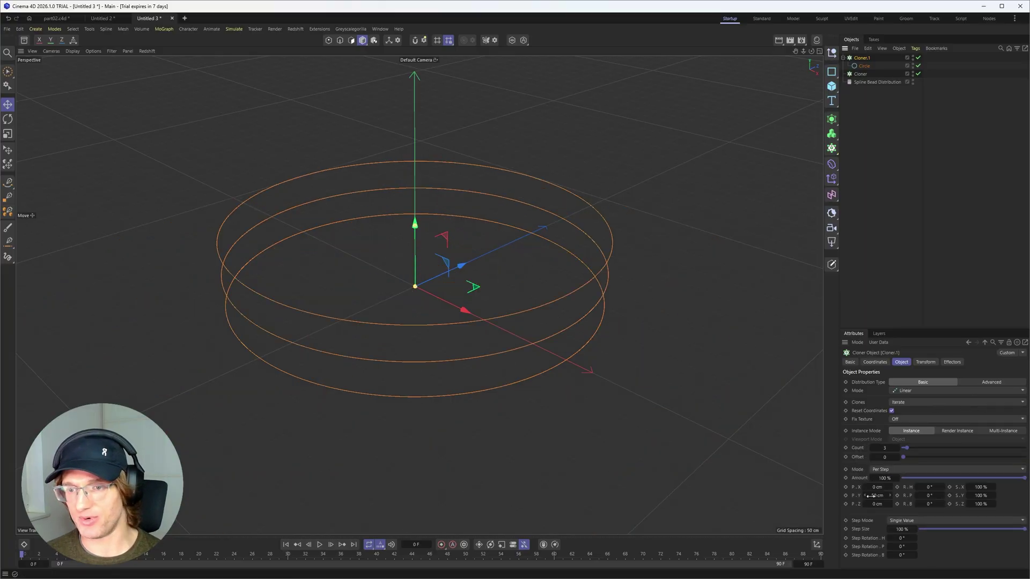
{"action": "left_click", "coordinate": [877, 495]}
{"action": "type", "text": "0"}
{"action": "key", "text": "Return"}
Set the circle Cloner's per-step scale to 110% on the X, Y and Z axes.
{"action": "middle_click_drag", "start_coordinate": [496, 318], "coordinate": [478, 302], "text": "alt"}
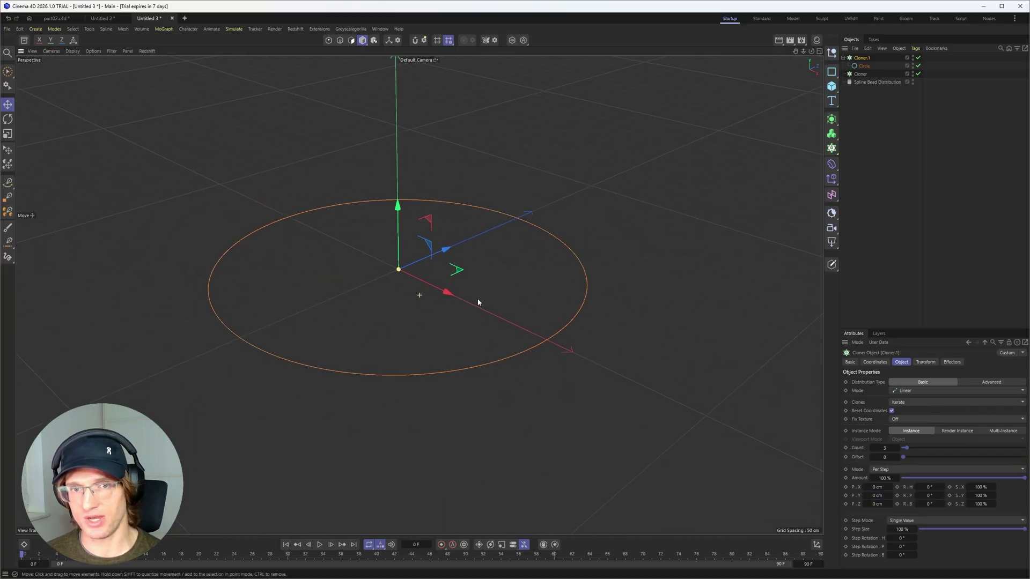
{"action": "left_click_drag", "start_coordinate": [588, 253], "coordinate": [579, 261], "text": "alt"}
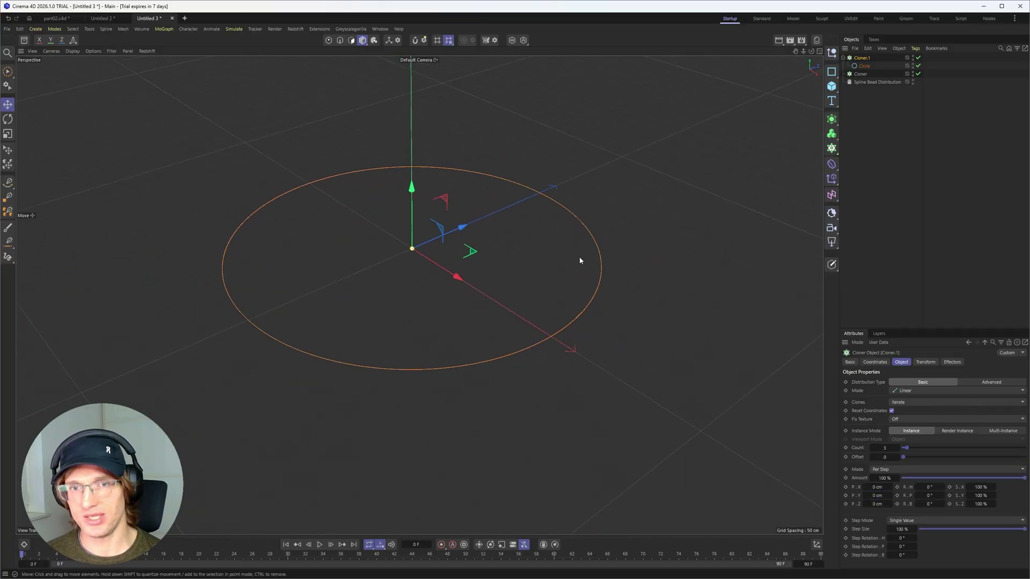
{"action": "left_click", "coordinate": [985, 487]}
{"action": "type", "text": "110"}
{"action": "left_click", "coordinate": [980, 495]}
{"action": "type", "text": "110"}
{"action": "left_click", "coordinate": [978, 502]}
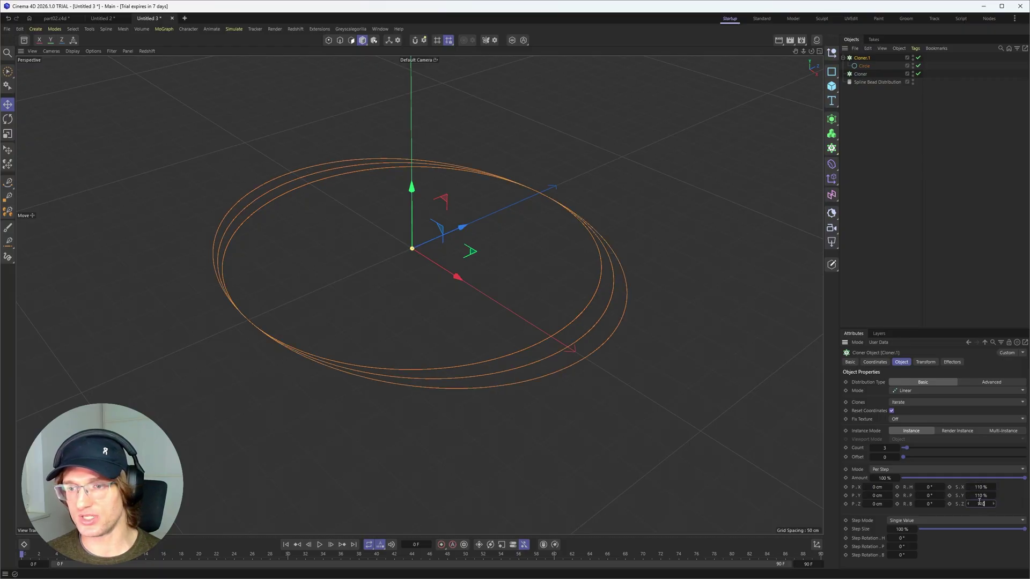
{"action": "key", "text": "Return"}
Set the circle Cloner's count to 20 to fill out the concentric rings.
{"action": "mouse_move", "coordinate": [554, 284]}
{"action": "left_mouse_down", "text": "alt"}
{"action": "mouse_move", "coordinate": [564, 271]}
{"action": "mouse_move", "coordinate": [535, 283]}
{"action": "left_mouse_up", "text": "alt"}
{"action": "left_click", "coordinate": [887, 449]}
{"action": "type", "text": "10"}
{"action": "key", "text": "Return"}
{"action": "right_click_drag", "start_coordinate": [535, 283], "coordinate": [462, 289], "text": "alt"}
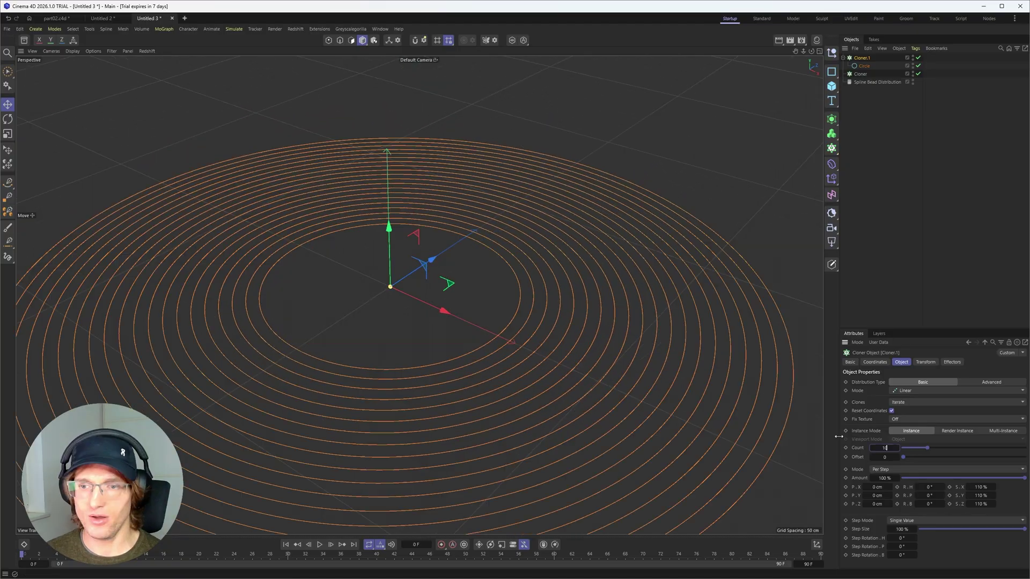
{"action": "key", "text": "ctrl+z"}
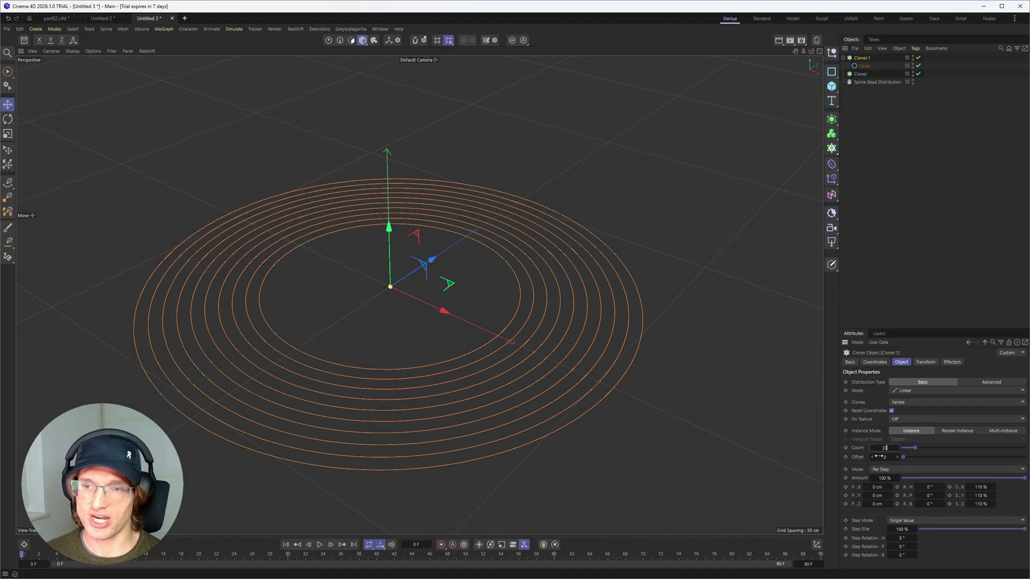
{"action": "key", "text": "Return"}
{"action": "right_click_drag", "start_coordinate": [590, 328], "coordinate": [512, 303], "text": "alt"}
{"action": "left_click_drag", "start_coordinate": [513, 304], "coordinate": [482, 288], "text": "alt"}
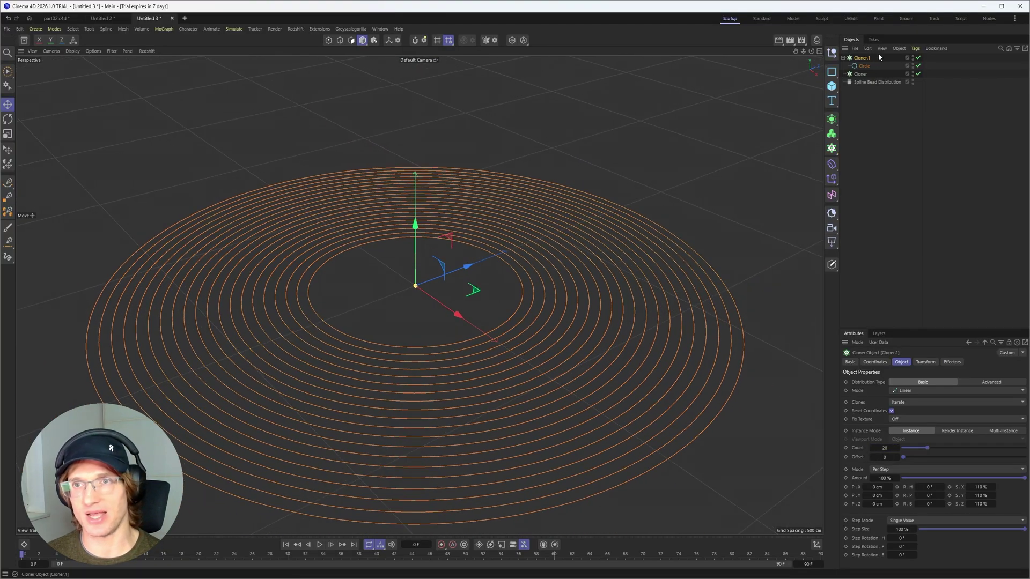
Merge the cloned circles into one spline with Connect Objects + Delete and display it in point mode.
{"action": "right_click", "coordinate": [860, 58]}
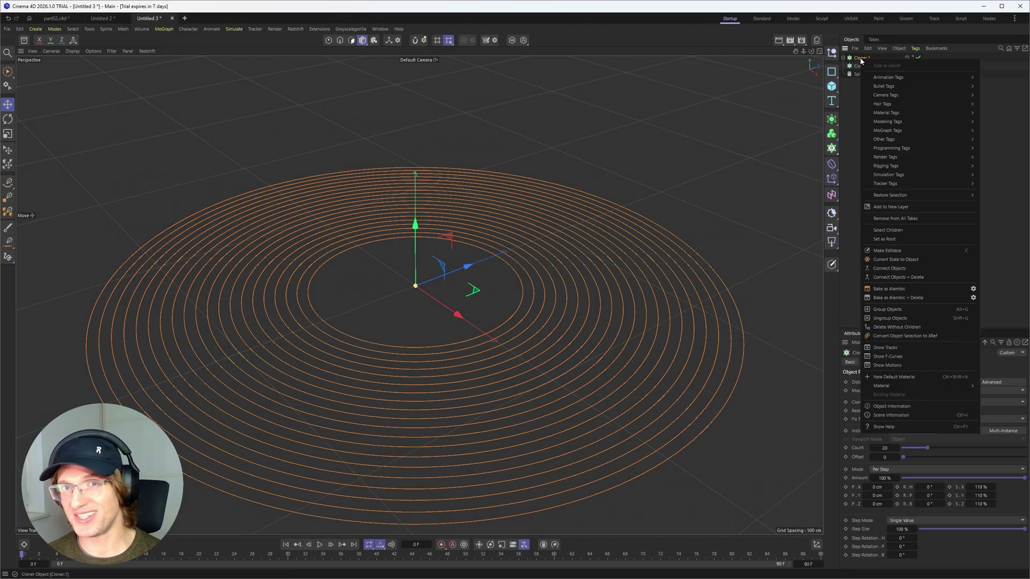
{"action": "left_click", "coordinate": [900, 277]}
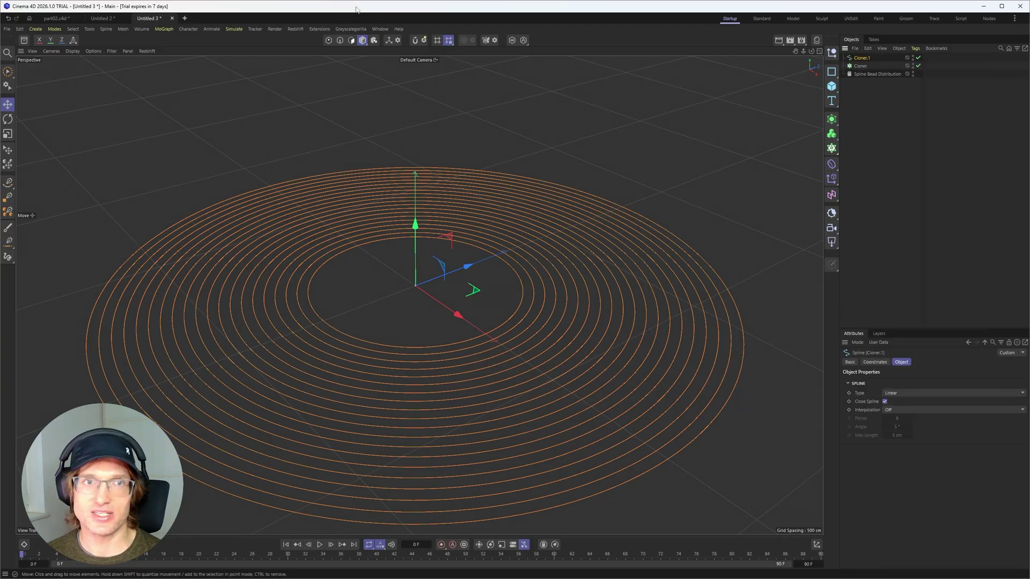
{"action": "left_click", "coordinate": [329, 41]}
{"action": "mouse_move", "coordinate": [566, 303]}
{"action": "left_mouse_down", "text": "alt"}
{"action": "mouse_move", "coordinate": [543, 305]}
{"action": "mouse_move", "coordinate": [578, 317]}
{"action": "left_mouse_up", "text": "alt"}
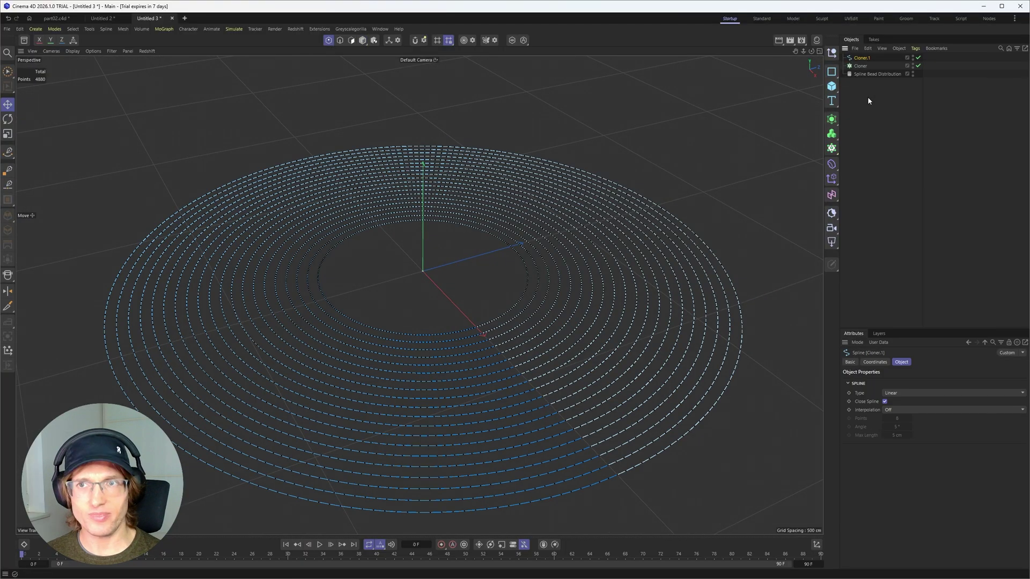
Add a Rope simulation tag to the merged concentric circle spline.
{"action": "right_click", "coordinate": [861, 58]}
{"action": "mouse_move", "coordinate": [901, 172]}
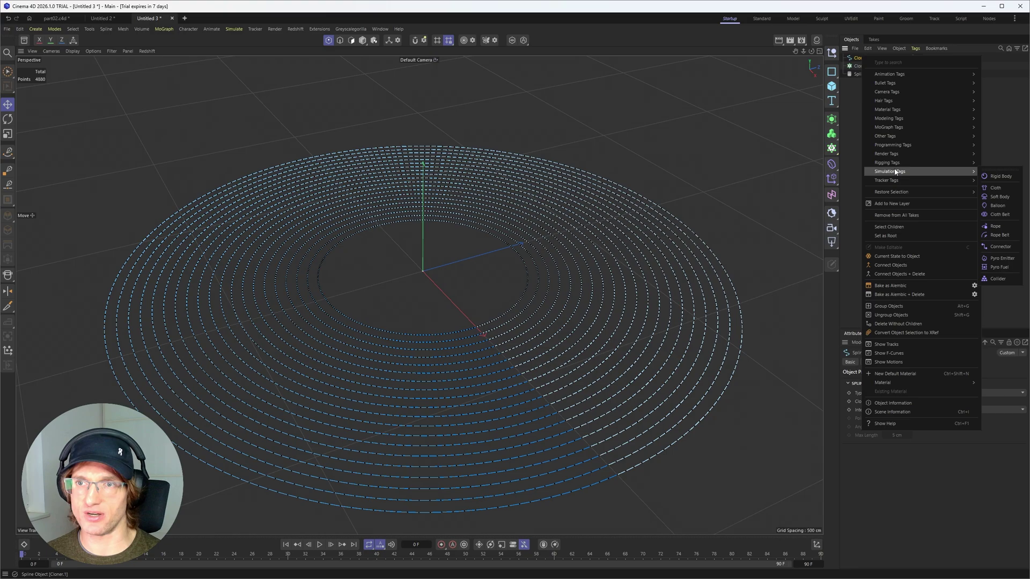
{"action": "left_click", "coordinate": [997, 234]}
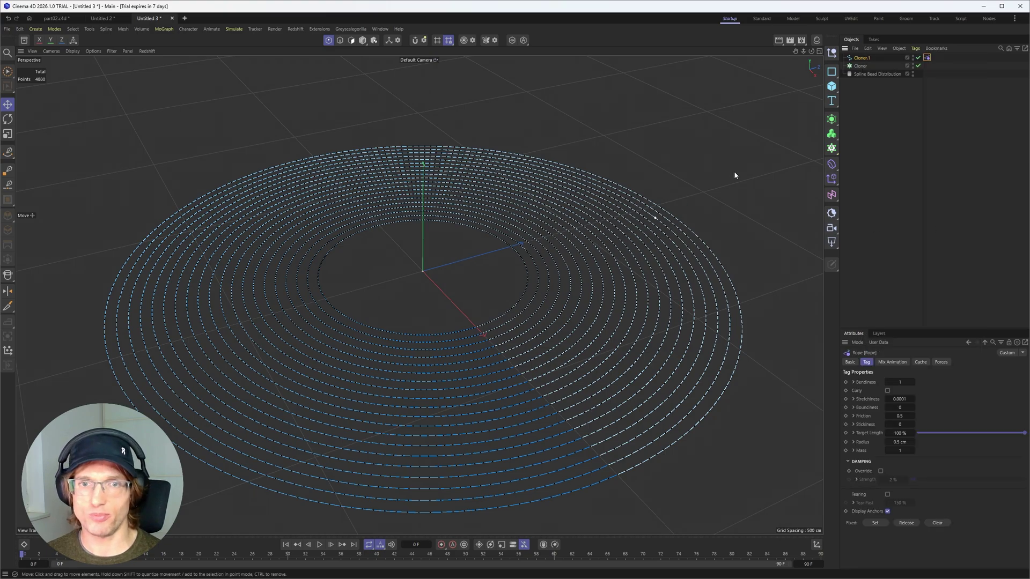
Set the gravity in the project's scene simulation settings to 0 cm.
{"action": "key", "text": "ctrl+d"}
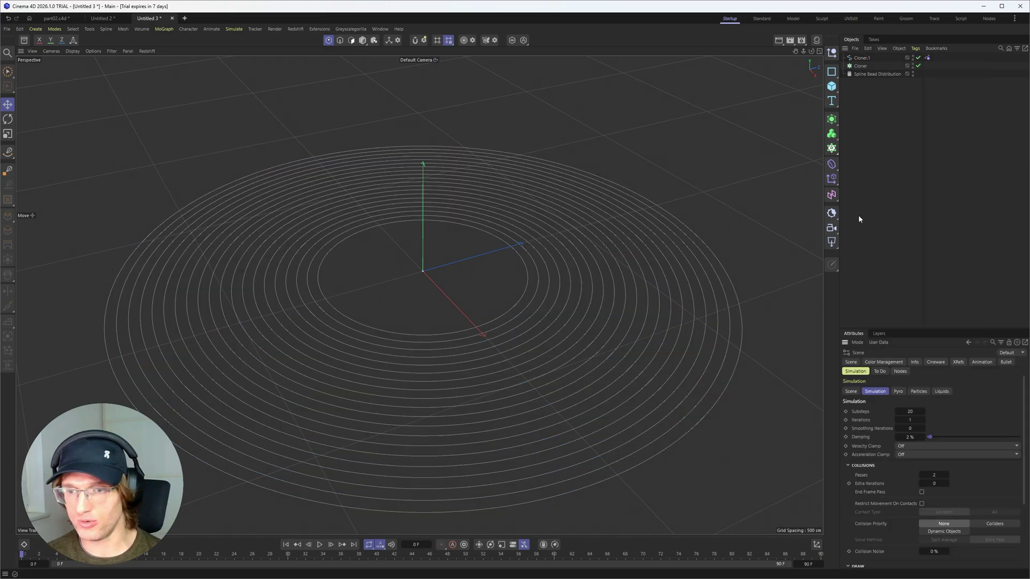
{"action": "left_click", "coordinate": [850, 391]}
{"action": "double_click", "coordinate": [920, 429]}
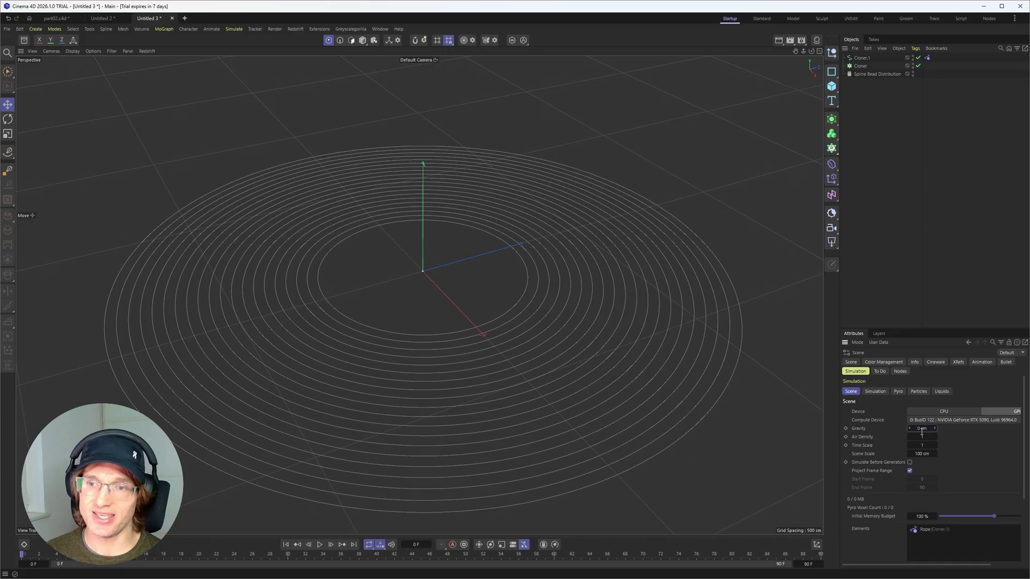
{"action": "type", "text": "0"}
{"action": "key", "text": "Return"}
Add a Turbulence force with 20 cm strength and 100% scale, and play the rope simulation.
{"action": "left_click", "coordinate": [862, 58]}
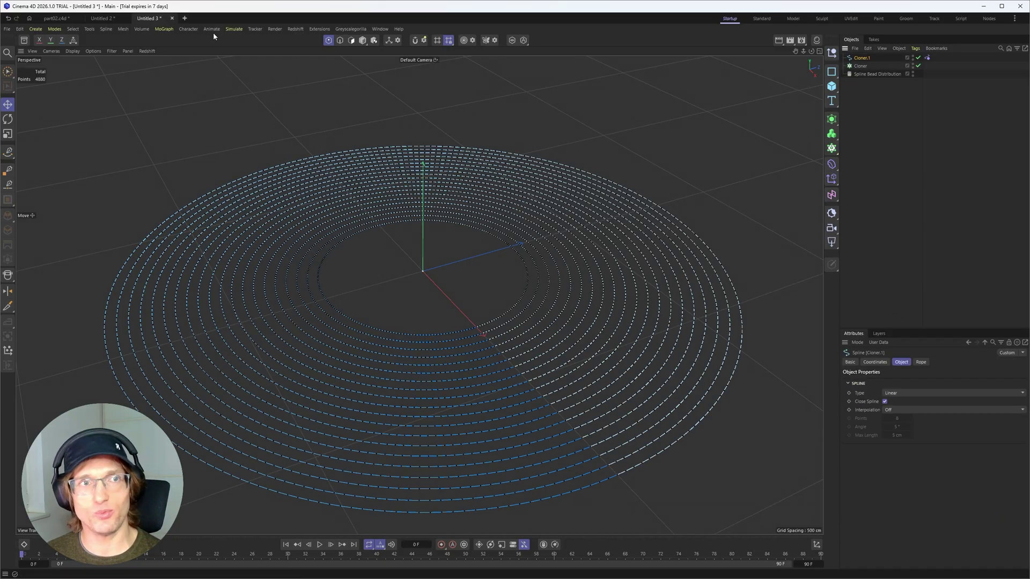
{"action": "left_click", "coordinate": [232, 31]}
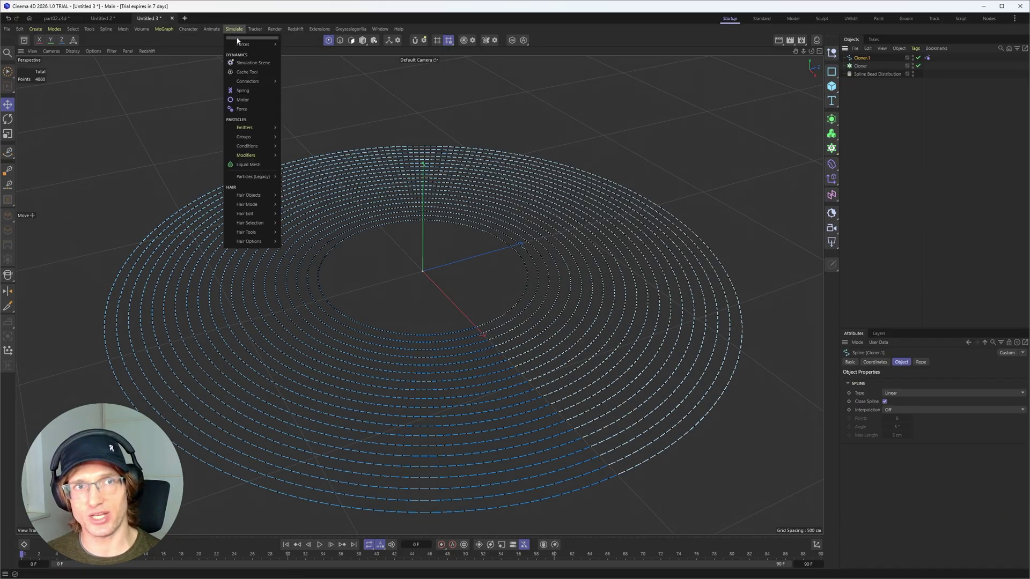
{"action": "mouse_move", "coordinate": [235, 46]}
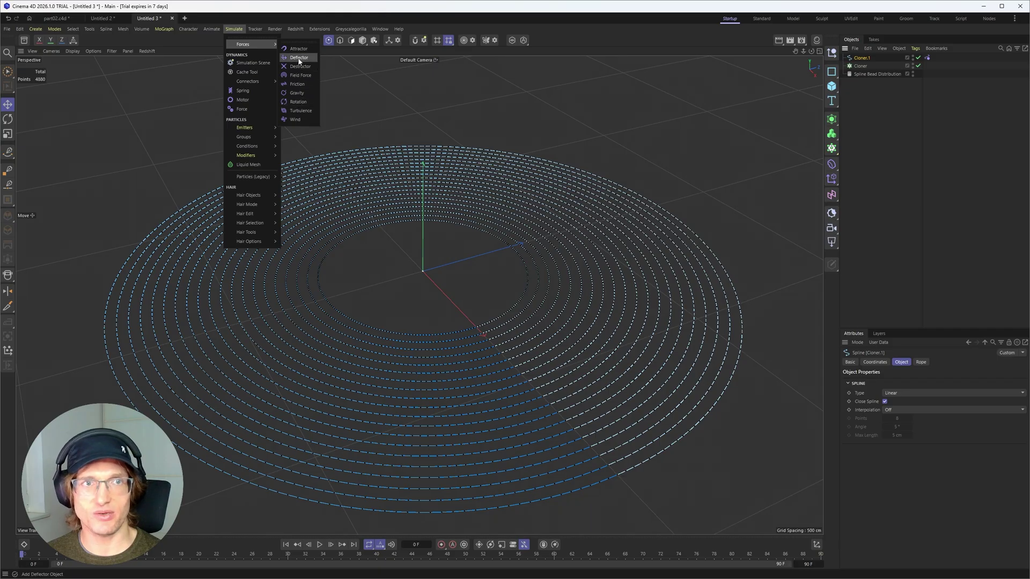
{"action": "left_click", "coordinate": [301, 111]}
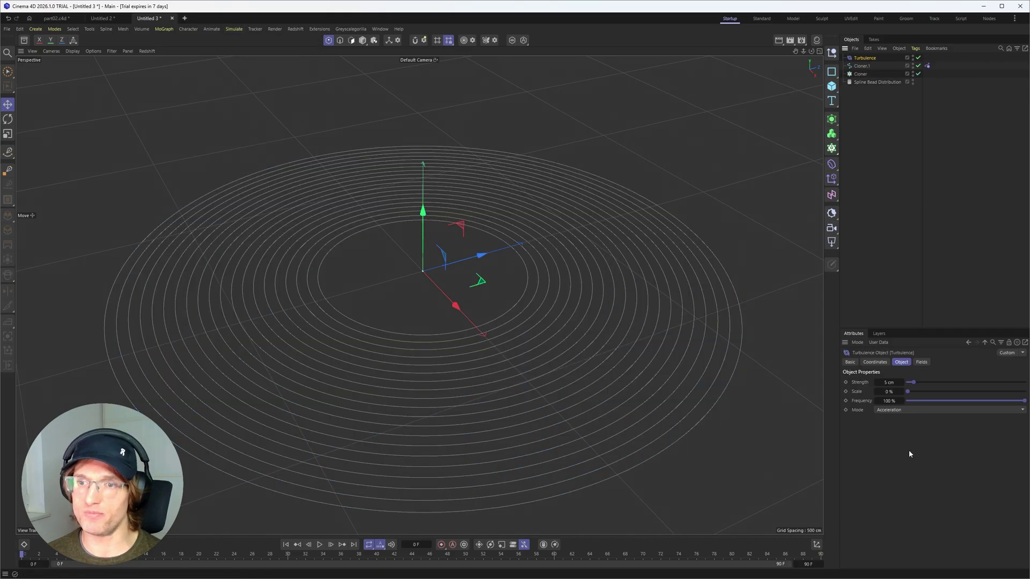
{"action": "left_click", "coordinate": [885, 392]}
{"action": "type", "text": "1"}
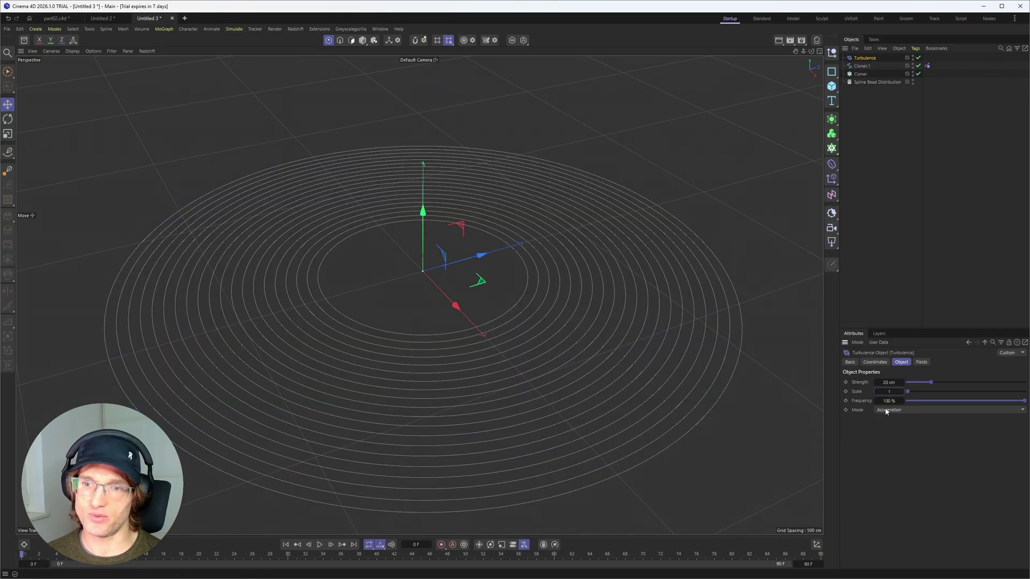
{"action": "type", "text": "00"}
{"action": "key", "text": "Return"}
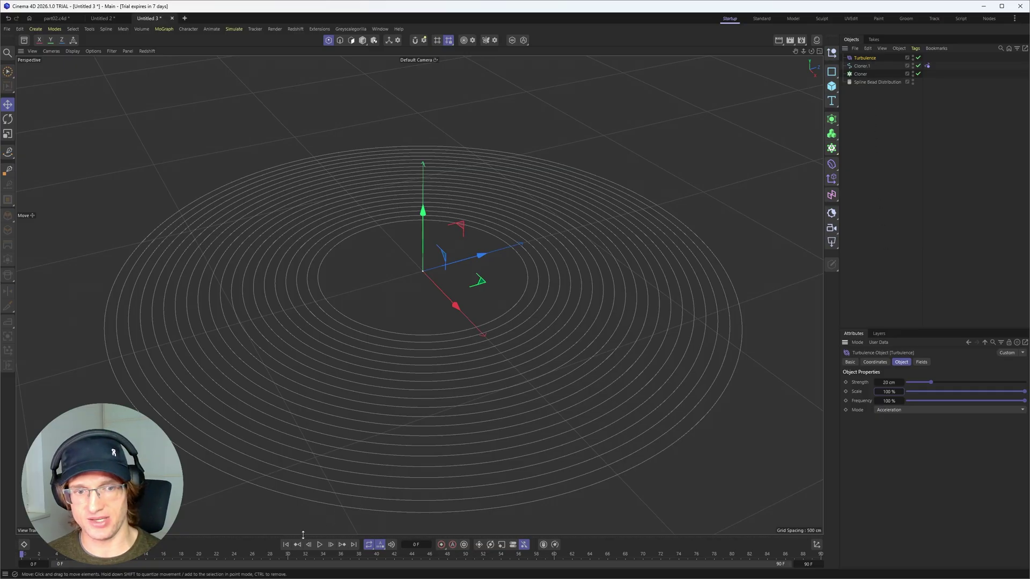
{"action": "left_click", "coordinate": [319, 545]}
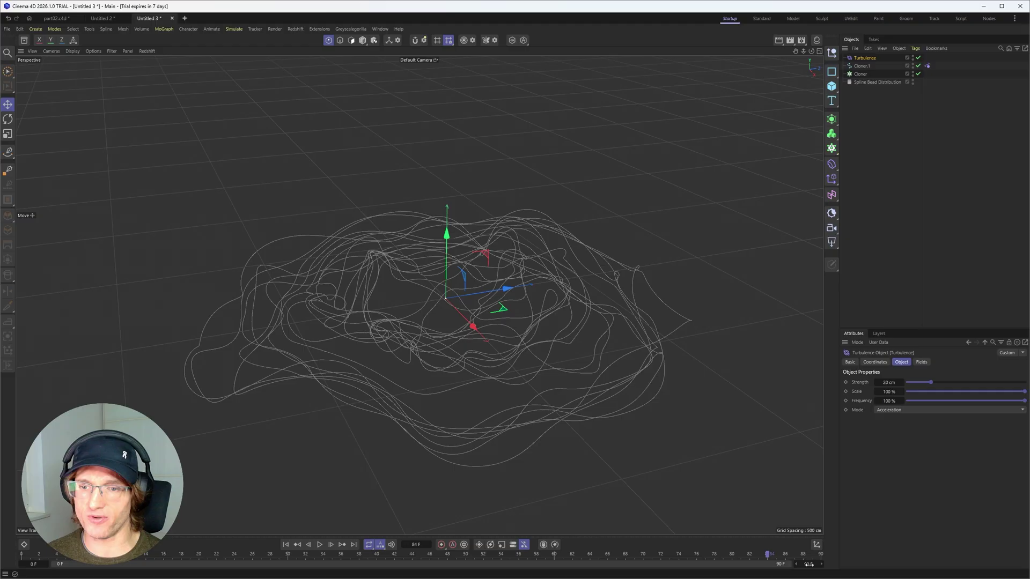
Extend the timeline to 400 frames and set the Turbulence strength to 10 cm and scale to 200%.
{"action": "left_click_drag", "start_coordinate": [807, 563], "coordinate": [805, 564]}
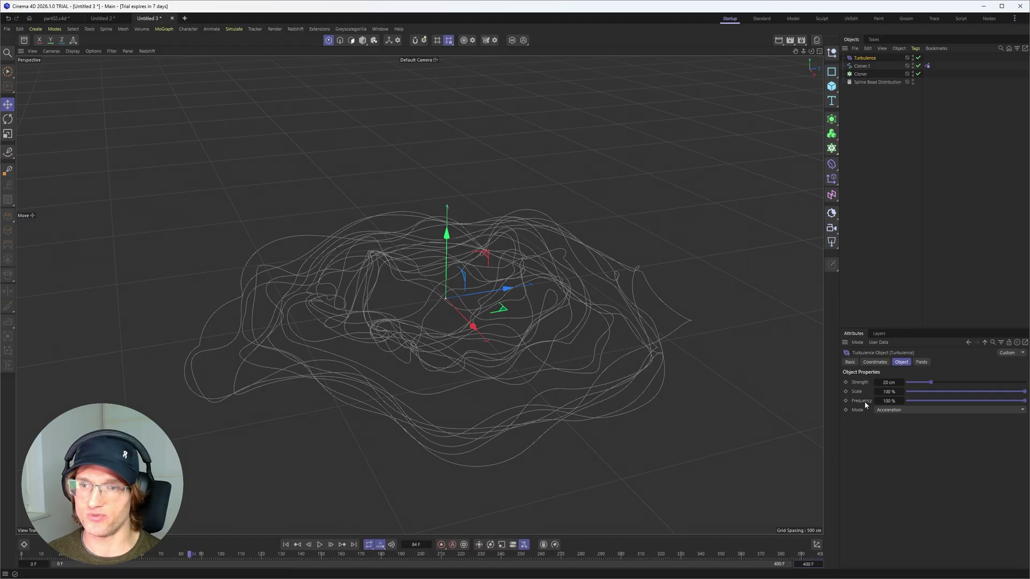
{"action": "double_click", "coordinate": [885, 382]}
{"action": "type", "text": "10"}
{"action": "double_click", "coordinate": [886, 391]}
{"action": "type", "text": "2"}
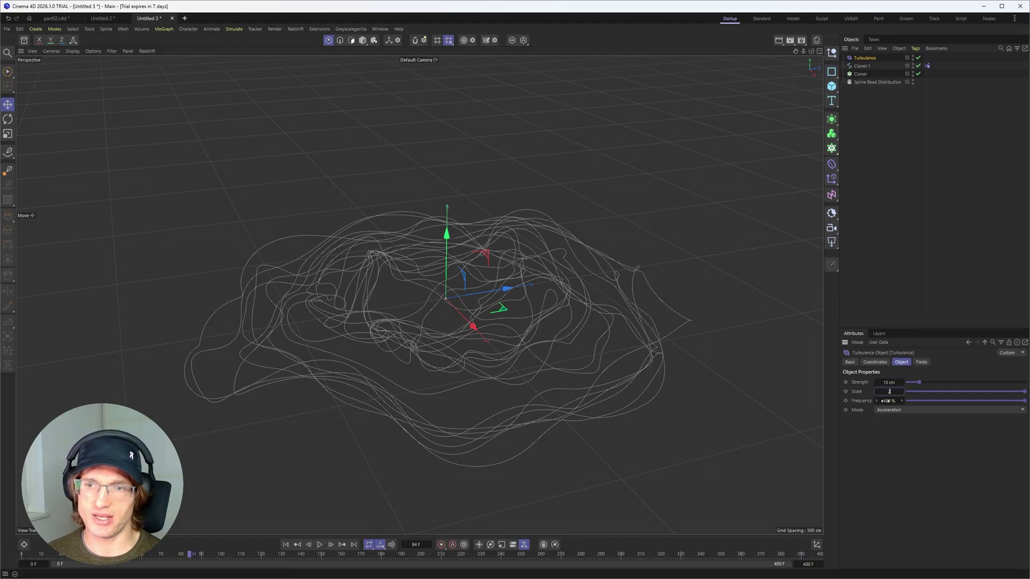
Set the project's simulation damping to 8% and replay the rope simulation from the first frame.
{"action": "key", "text": "ctrl+d"}
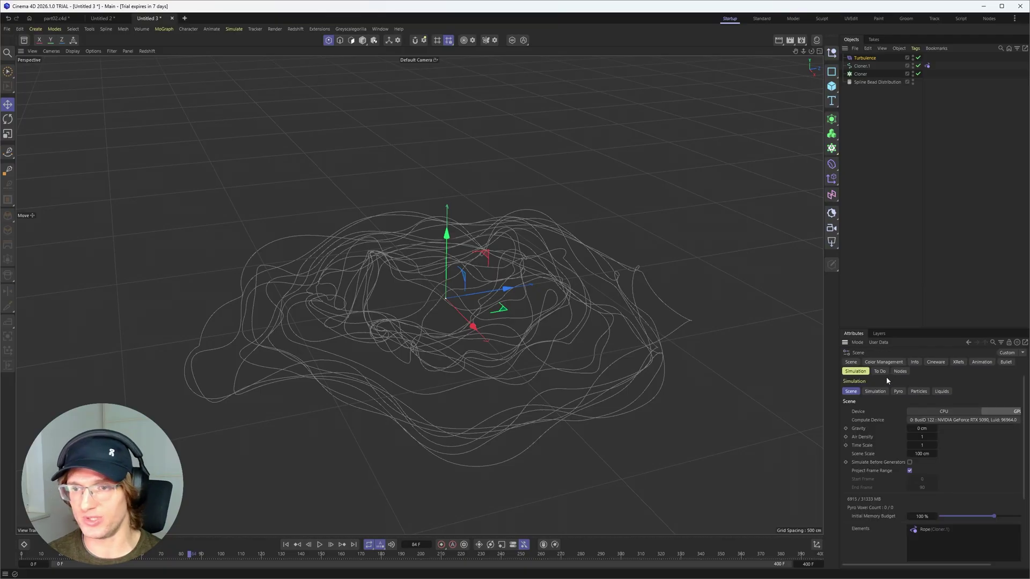
{"action": "left_click", "coordinate": [873, 391]}
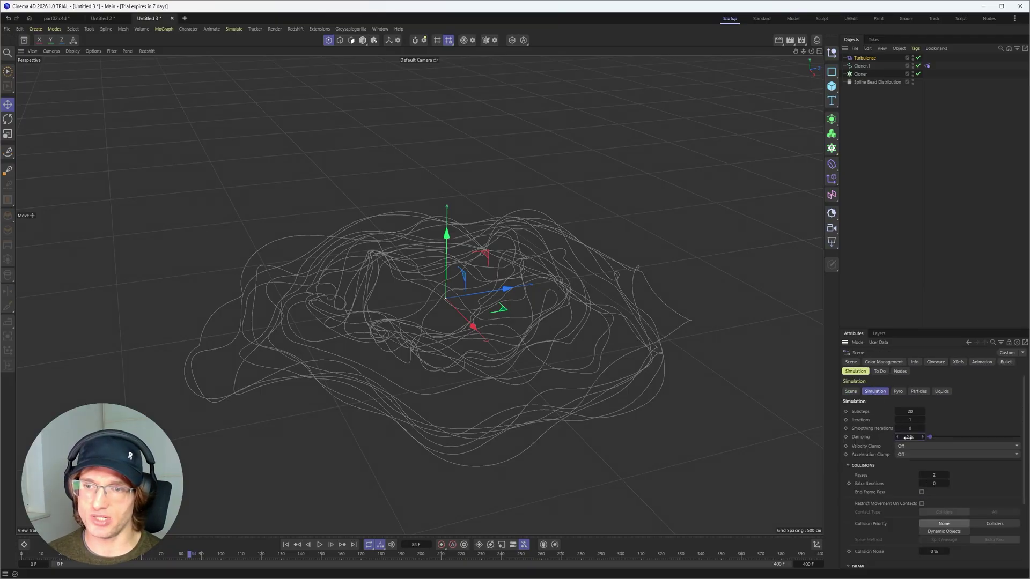
{"action": "left_click", "coordinate": [285, 544]}
{"action": "left_click", "coordinate": [319, 545]}
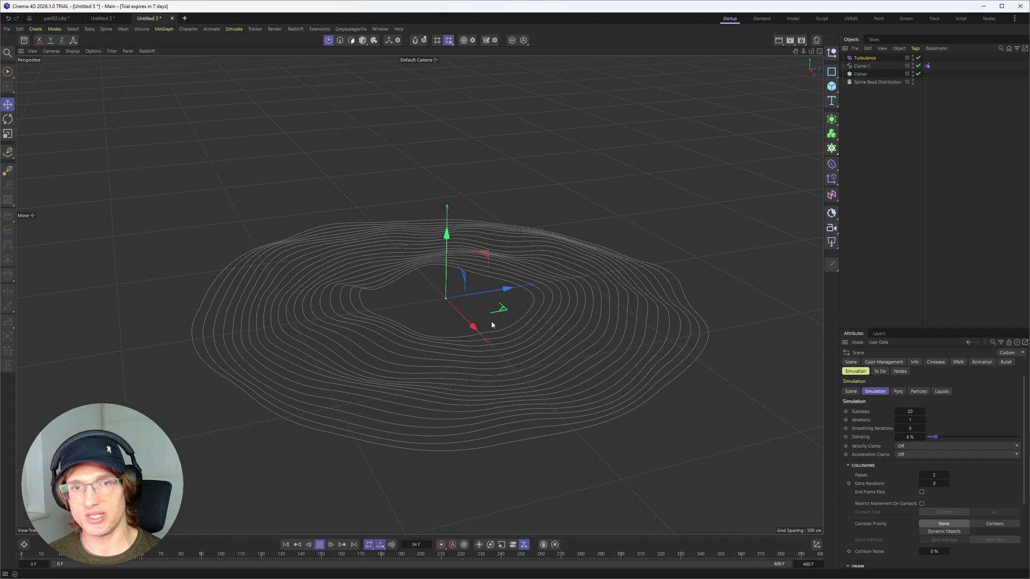
{"action": "left_click", "coordinate": [320, 545]}
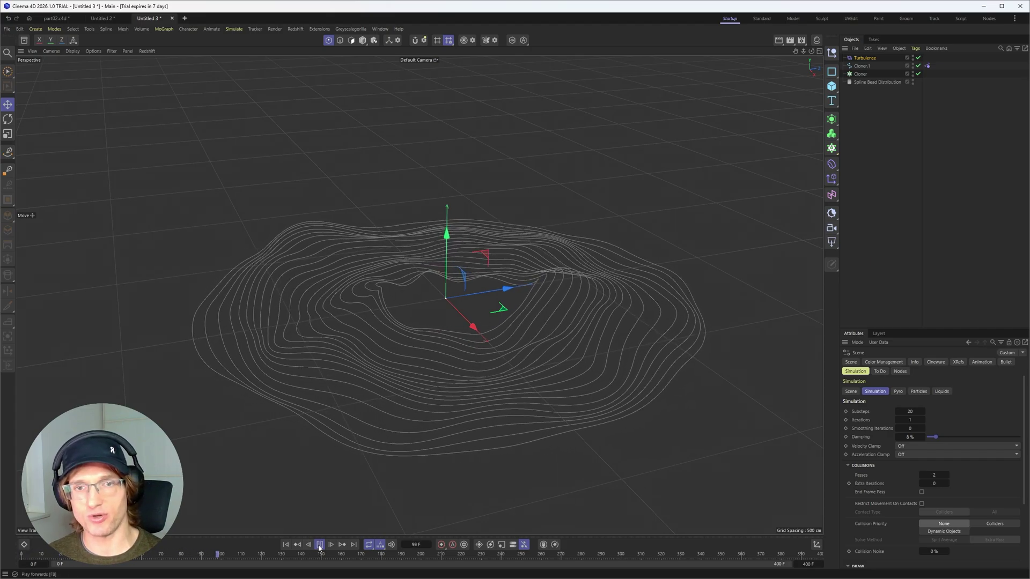
{"action": "left_click_drag", "start_coordinate": [539, 340], "coordinate": [542, 255], "text": "alt"}
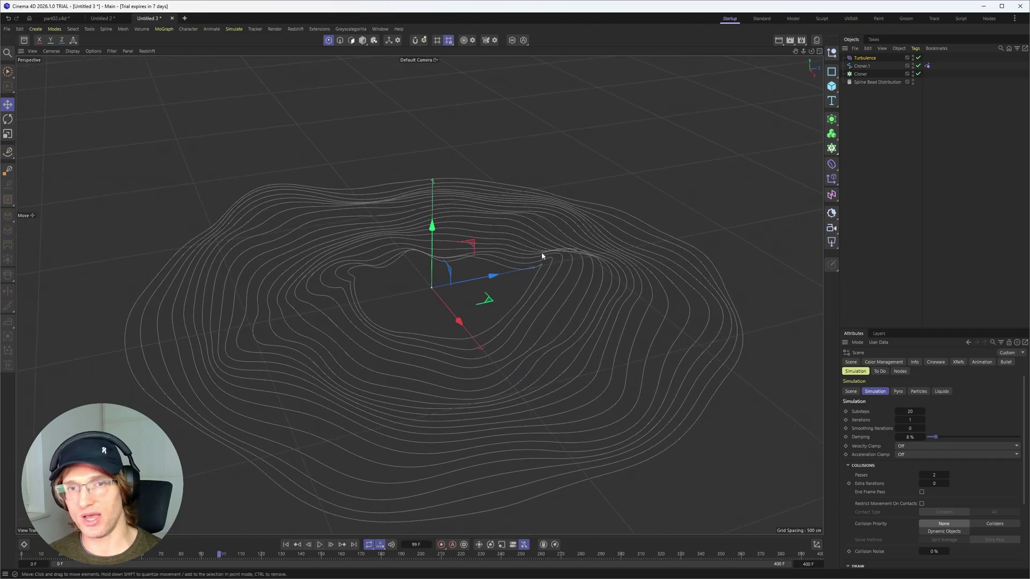
Set the Turbulence strength to 15 cm and replay the simulation from the first frame.
{"action": "left_click", "coordinate": [864, 58]}
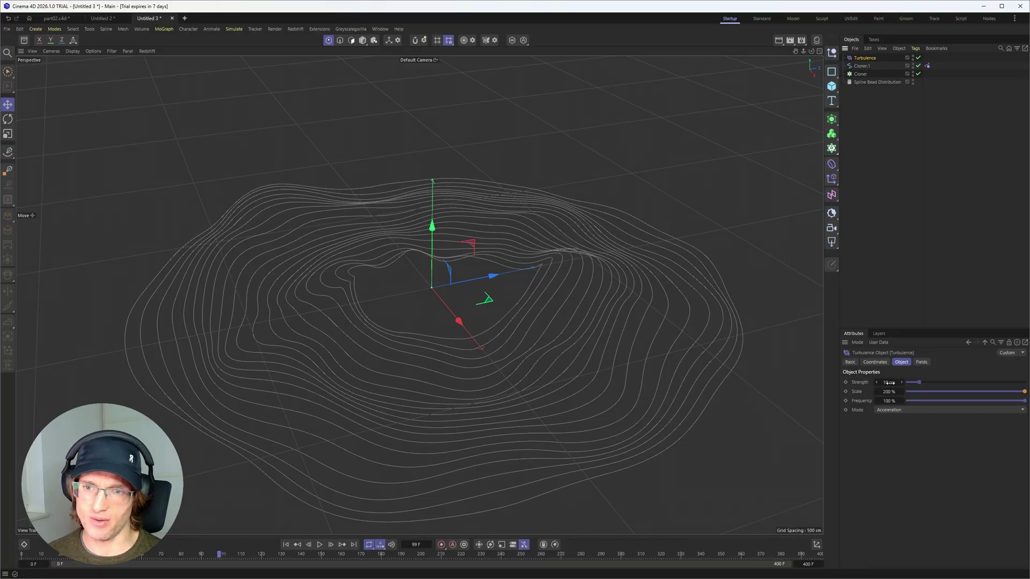
{"action": "double_click", "coordinate": [888, 383]}
{"action": "type", "text": "15"}
{"action": "key", "text": "Return"}
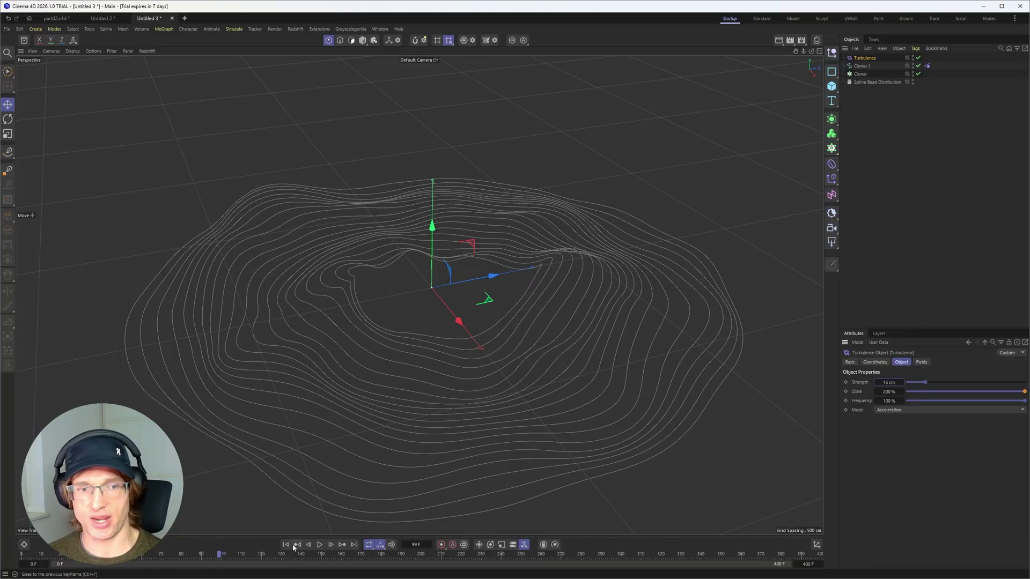
{"action": "left_click", "coordinate": [286, 544]}
{"action": "left_click", "coordinate": [320, 544]}
{"action": "left_click", "coordinate": [320, 545]}
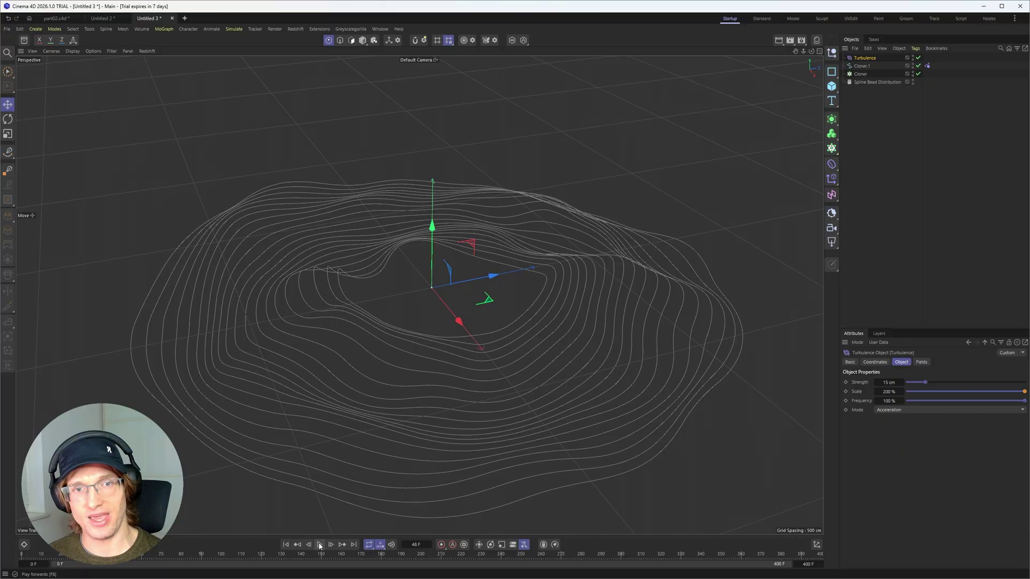
Hide the workplane grid in the viewport.
{"action": "left_click", "coordinate": [118, 51]}
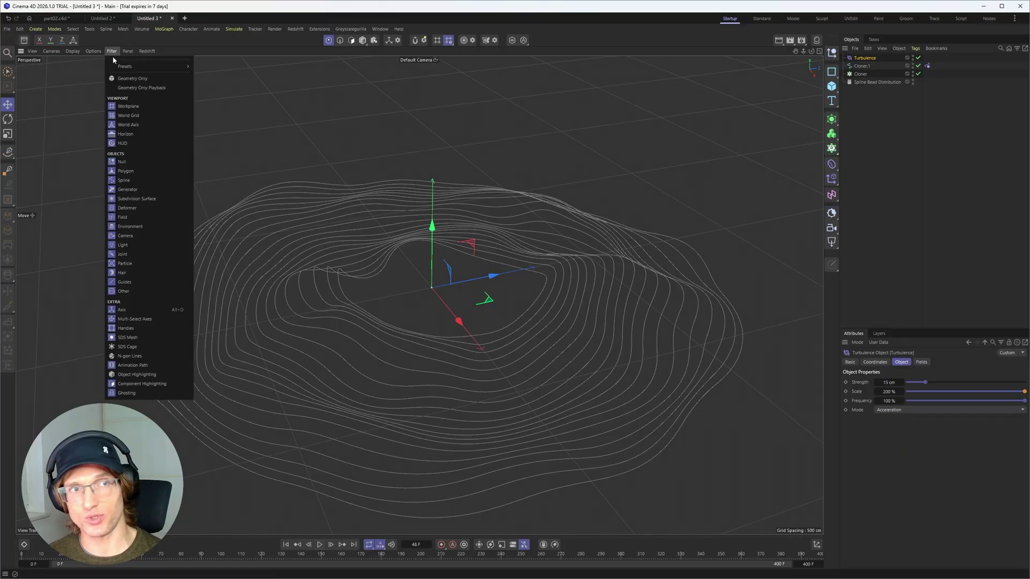
{"action": "left_click", "coordinate": [123, 107]}
{"action": "scroll", "coordinate": [504, 275], "scroll_direction": "up", "scroll_amount": 4}
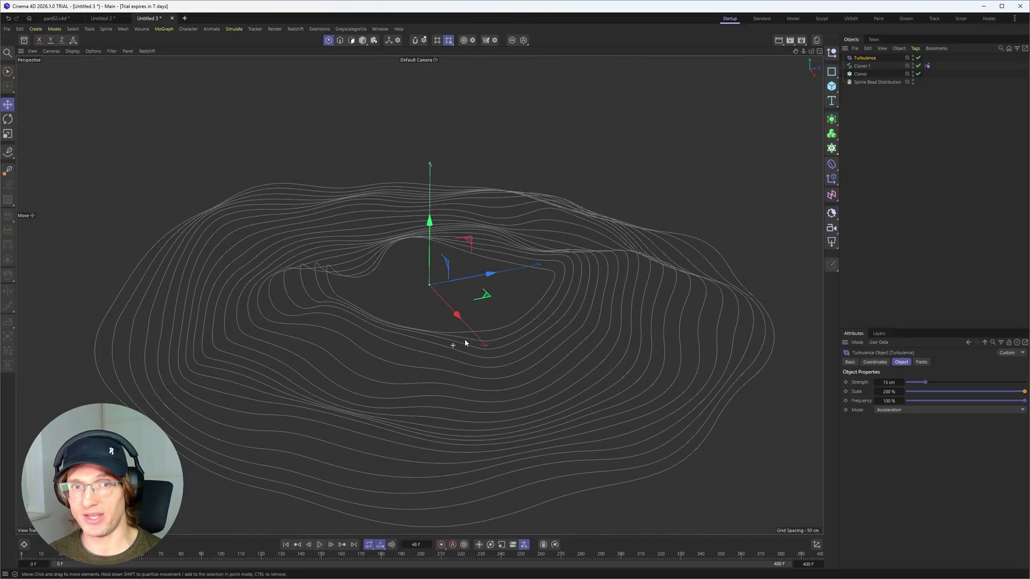
Add a Sphere primitive and set its radius to 50 cm.
{"action": "left_click", "coordinate": [874, 141]}
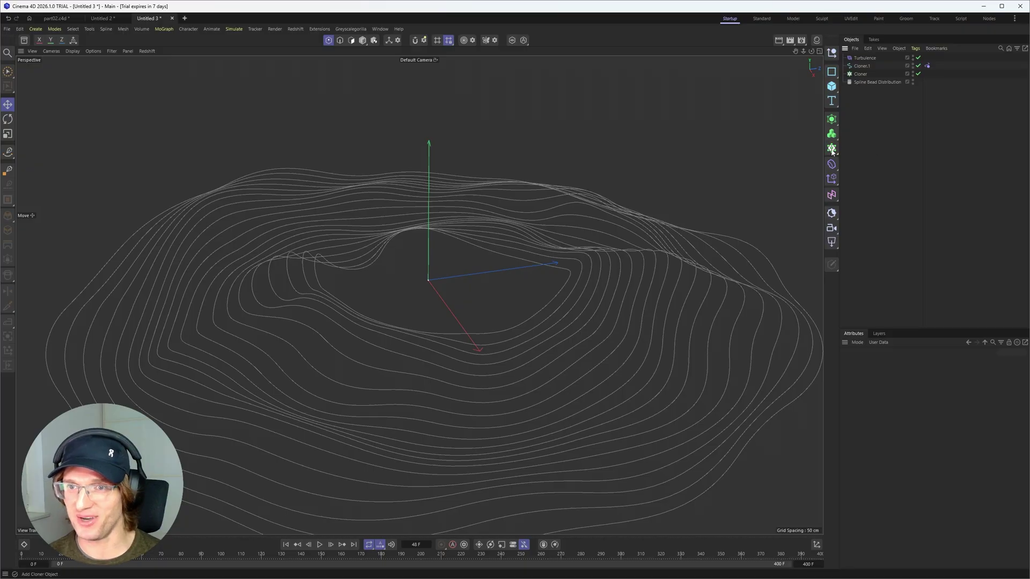
{"action": "left_click", "coordinate": [832, 86]}
{"action": "left_click", "coordinate": [863, 143]}
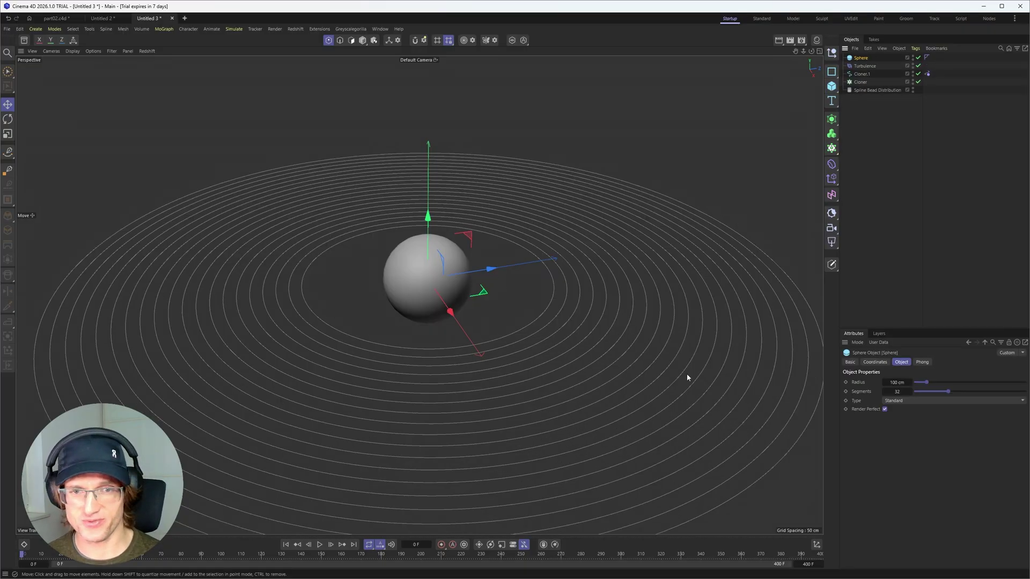
{"action": "double_click", "coordinate": [896, 382]}
{"action": "type", "text": "50"}
{"action": "key", "text": "Return"}
{"action": "left_click_drag", "start_coordinate": [328, 259], "coordinate": [394, 292], "text": "alt"}
Add a new Cloner and make the Sphere its child.
{"action": "left_click", "coordinate": [862, 150]}
{"action": "left_click", "coordinate": [831, 148]}
{"action": "left_click", "coordinate": [869, 168]}
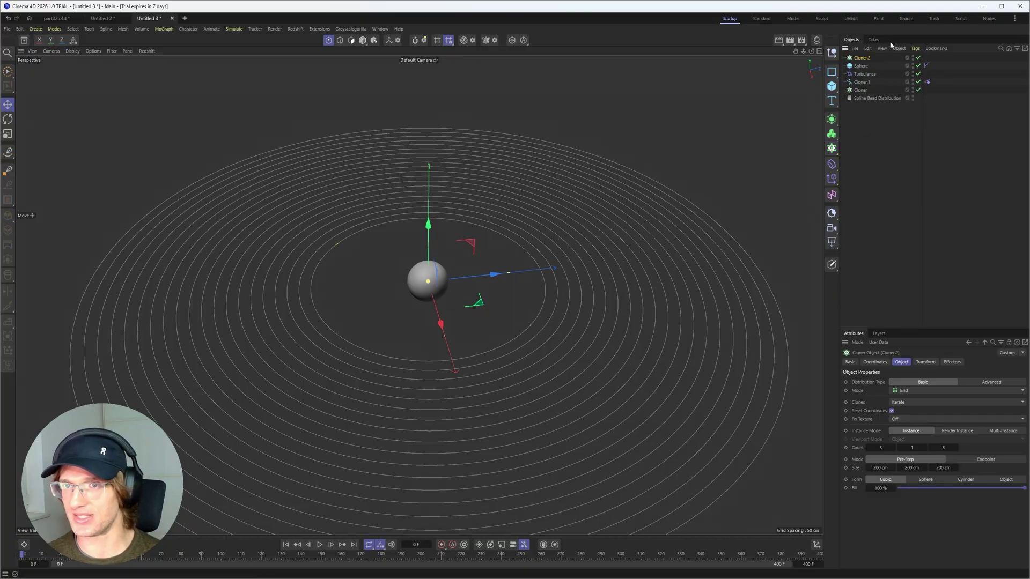
{"action": "left_click_drag", "start_coordinate": [860, 65], "coordinate": [861, 58]}
Switch the sphere Cloner to Linear mode with position steps of 0 cm in Y and 50 cm in Z.
{"action": "left_click", "coordinate": [862, 57]}
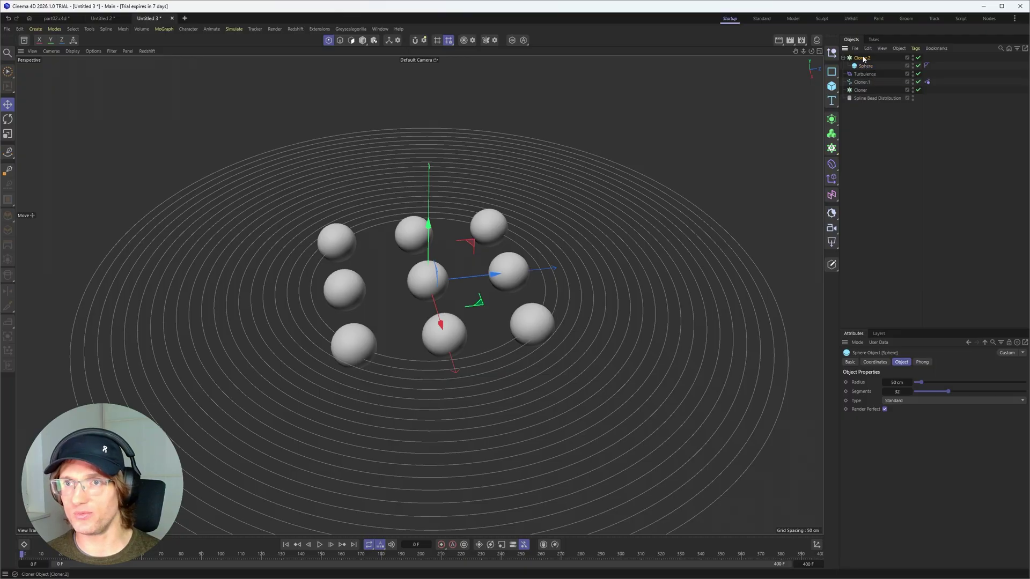
{"action": "left_click", "coordinate": [911, 390]}
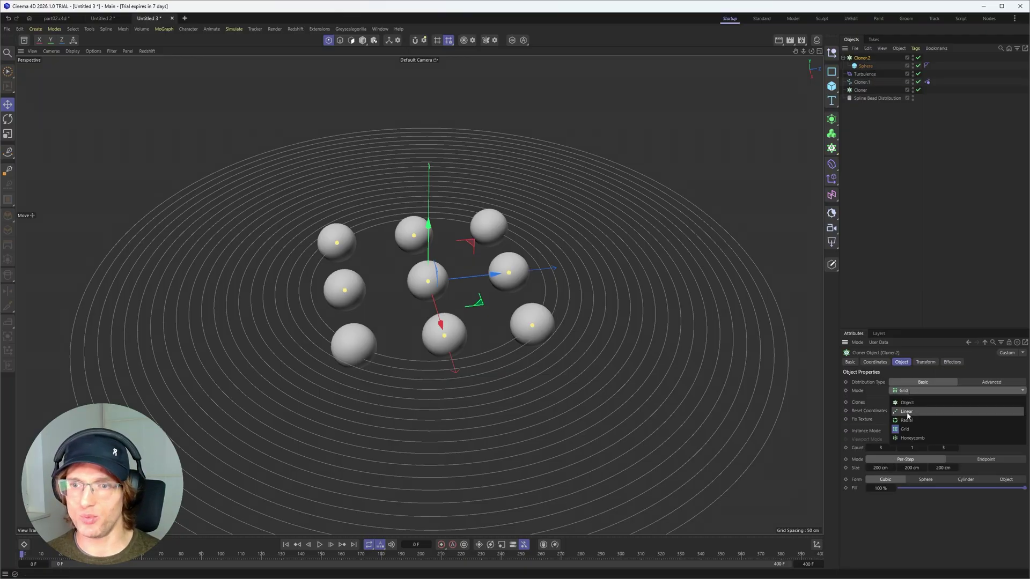
{"action": "left_click", "coordinate": [909, 415]}
{"action": "double_click", "coordinate": [877, 495]}
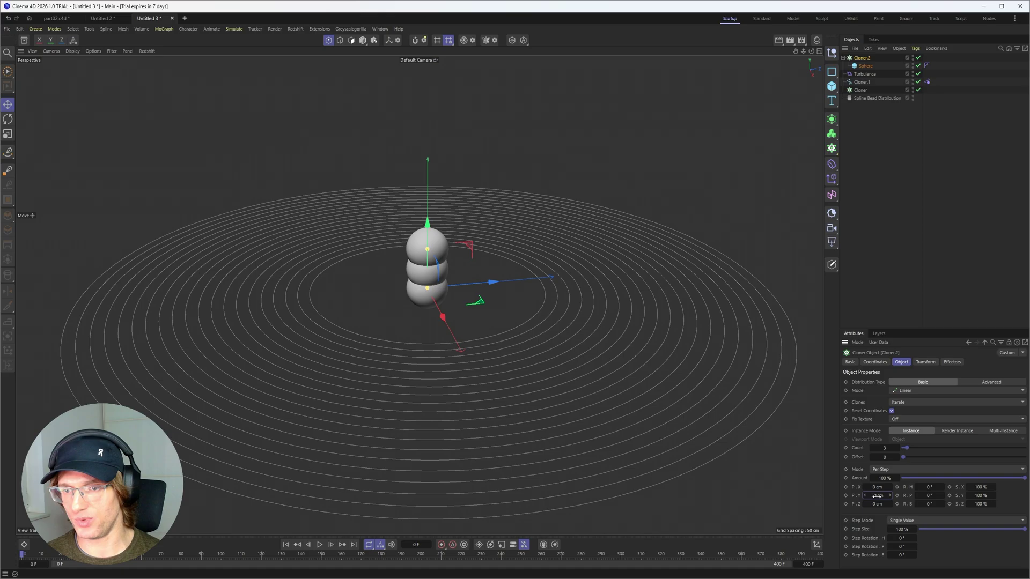
{"action": "type", "text": "0"}
{"action": "key", "text": "Tab"}
{"action": "type", "text": "50"}
{"action": "key", "text": "Return"}
{"action": "left_click_drag", "start_coordinate": [470, 272], "coordinate": [477, 296], "text": "alt"}
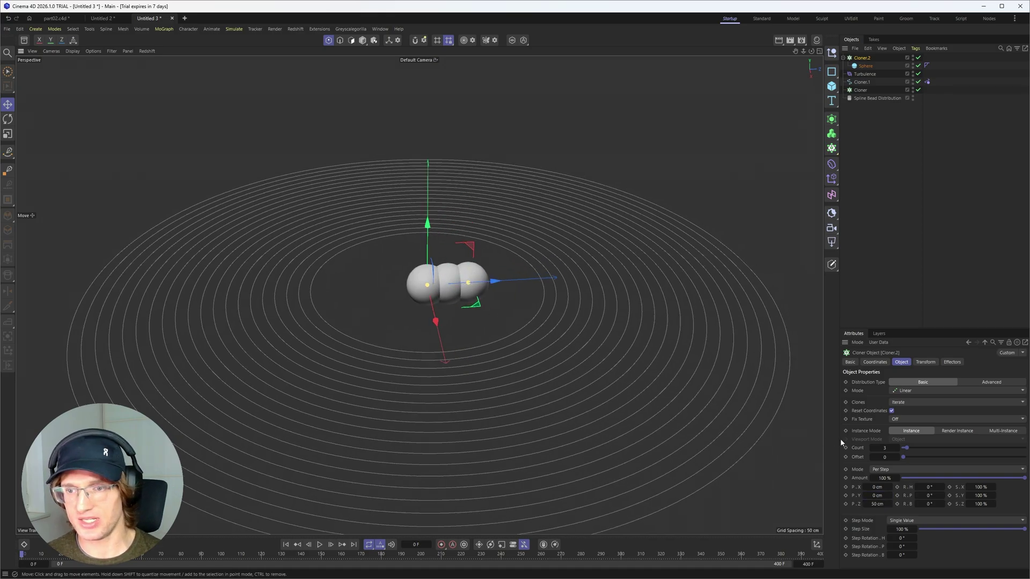
Set the sphere Cloner's count to 20.
{"action": "double_click", "coordinate": [884, 448]}
{"action": "type", "text": "20"}
{"action": "key", "text": "Return"}
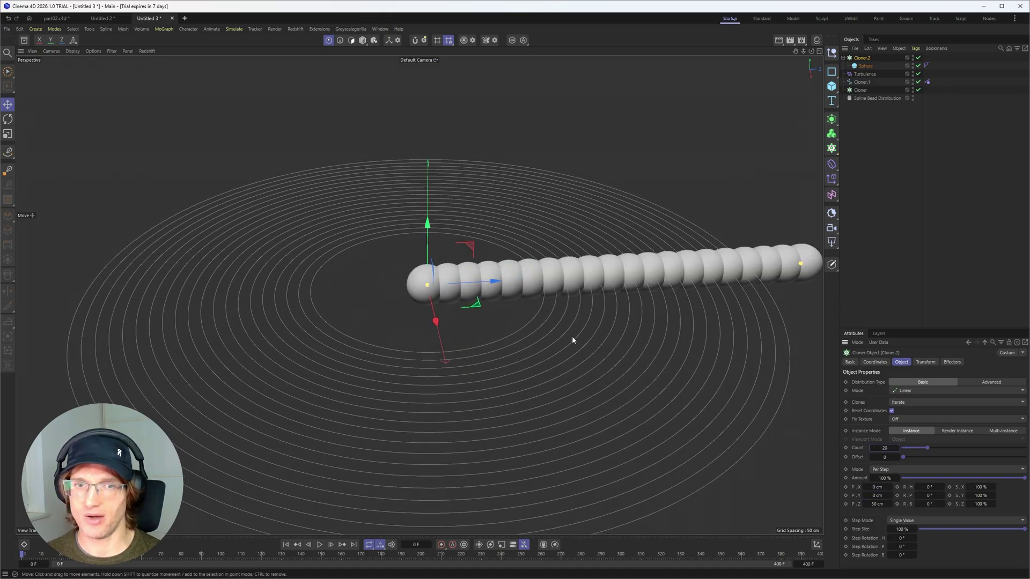
{"action": "left_click_drag", "start_coordinate": [541, 304], "coordinate": [450, 325], "text": "alt"}
{"action": "scroll", "coordinate": [413, 271], "scroll_direction": "down", "scroll_amount": 2}
{"action": "left_click_drag", "start_coordinate": [413, 271], "coordinate": [453, 262], "text": "alt"}
Reduce the radius of the cloned Sphere to 20 cm.
{"action": "left_click", "coordinate": [855, 66]}
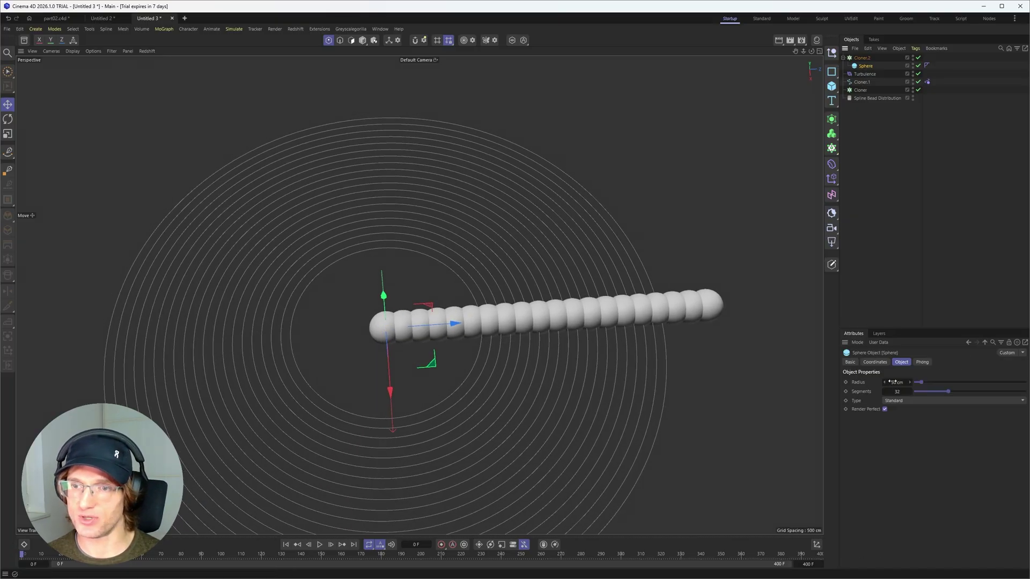
{"action": "key", "text": "Return"}
{"action": "scroll", "coordinate": [472, 311], "scroll_direction": "up", "scroll_amount": 3}
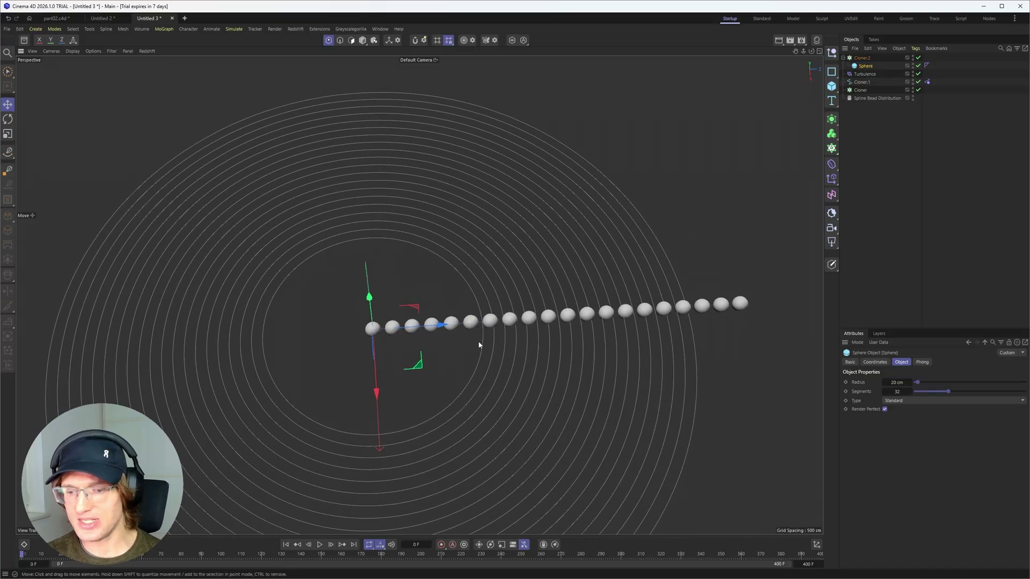
Switch to the Top view and make the sphere Cloner editable as separate sphere objects, expanding its hierarchy.
{"action": "key", "text": "F2"}
{"action": "scroll", "coordinate": [465, 201], "scroll_direction": "down", "scroll_amount": 3}
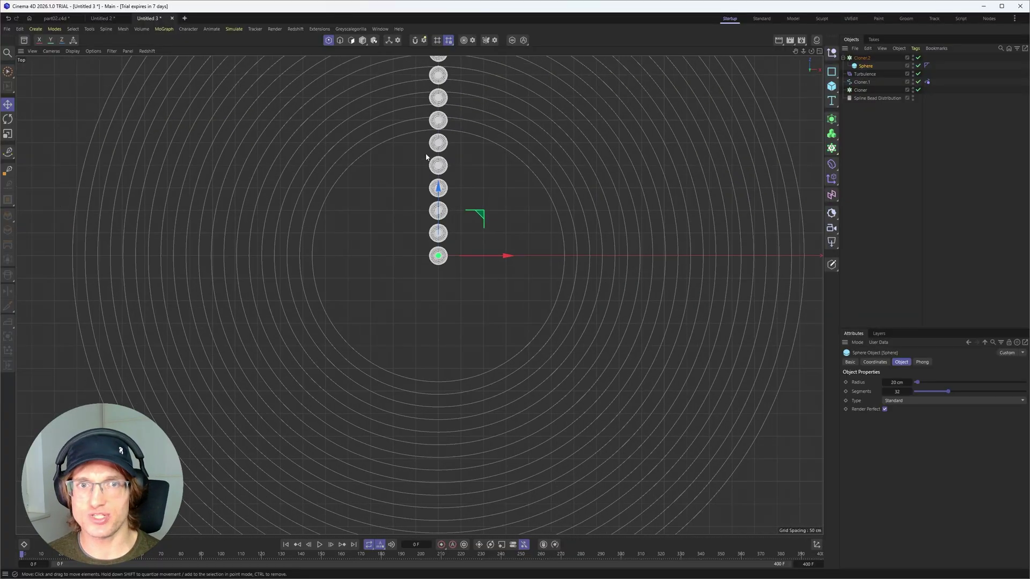
{"action": "middle_click_drag", "start_coordinate": [425, 155], "coordinate": [446, 354], "text": "alt"}
{"action": "left_click", "coordinate": [862, 58]}
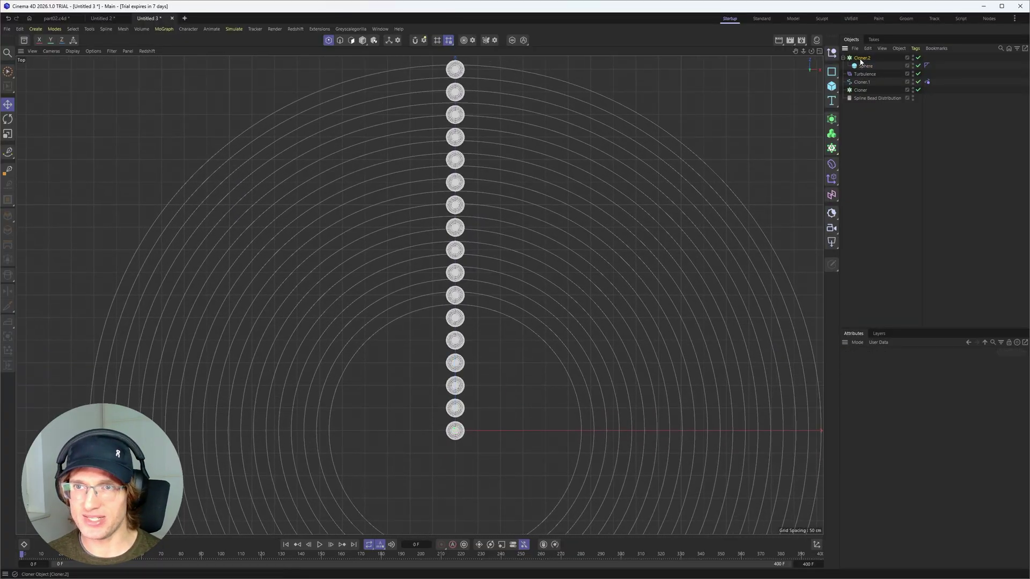
{"action": "key", "text": "c"}
{"action": "left_click", "coordinate": [844, 58]}
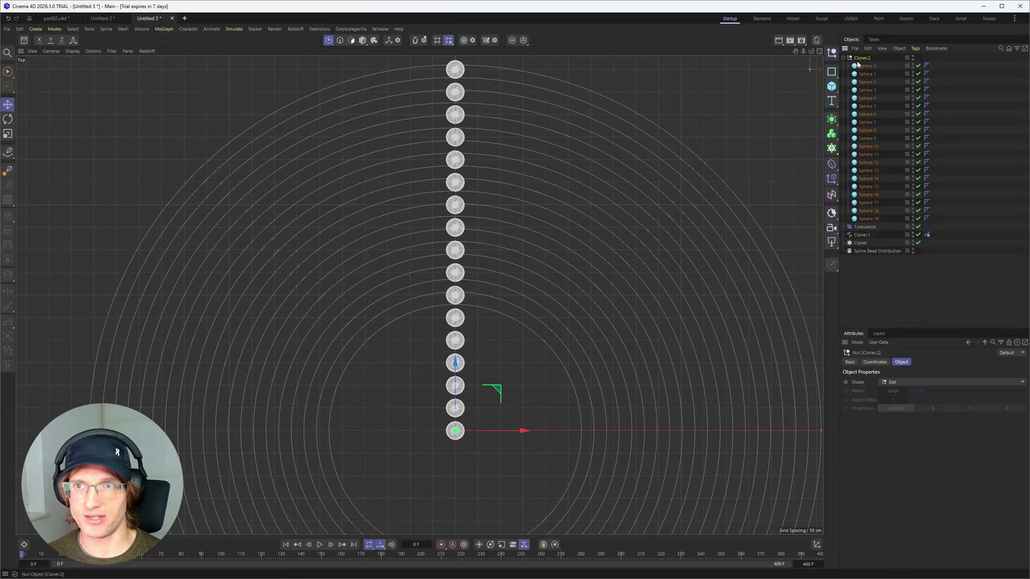
{"action": "middle_click_drag", "start_coordinate": [493, 300], "coordinate": [528, 368], "text": "alt"}
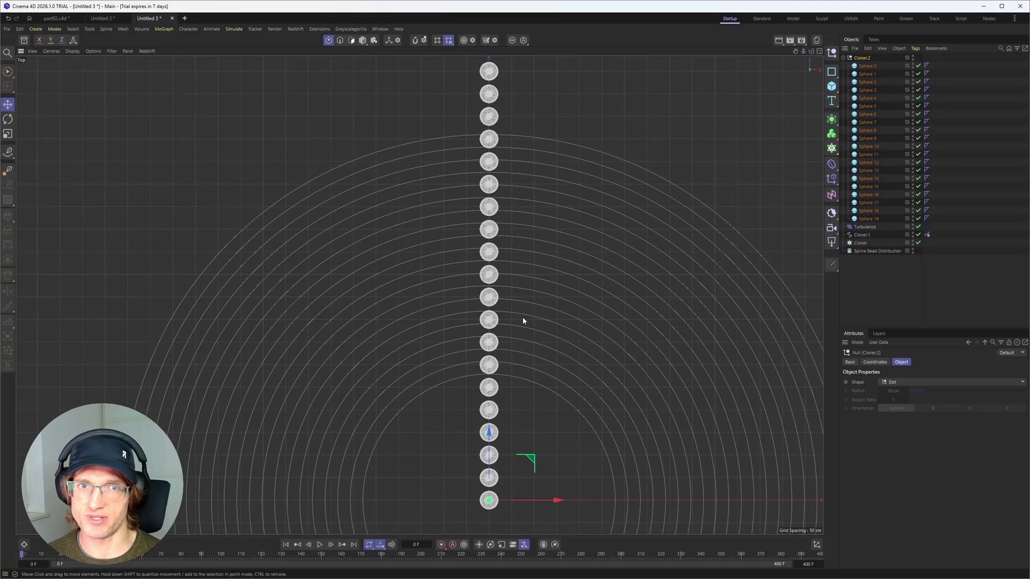
{"action": "scroll", "coordinate": [520, 319], "scroll_direction": "down", "scroll_amount": 2}
Scale Sphere 0, the first sphere of the row, down to less than half its size.
{"action": "left_click", "coordinate": [9, 74]}
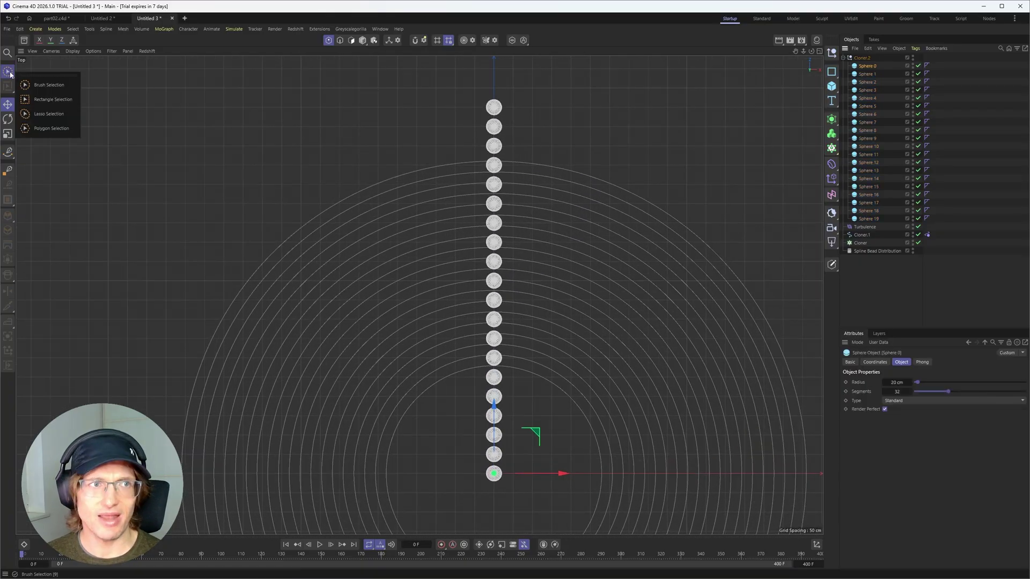
{"action": "left_click", "coordinate": [48, 84]}
{"action": "scroll", "coordinate": [494, 472], "scroll_direction": "up", "scroll_amount": 5}
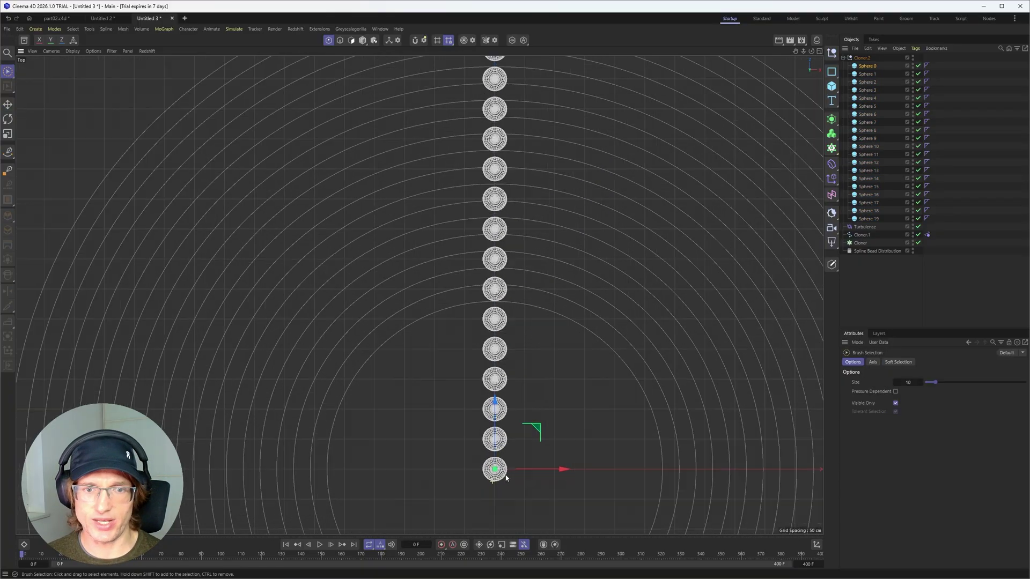
{"action": "left_click", "coordinate": [878, 65]}
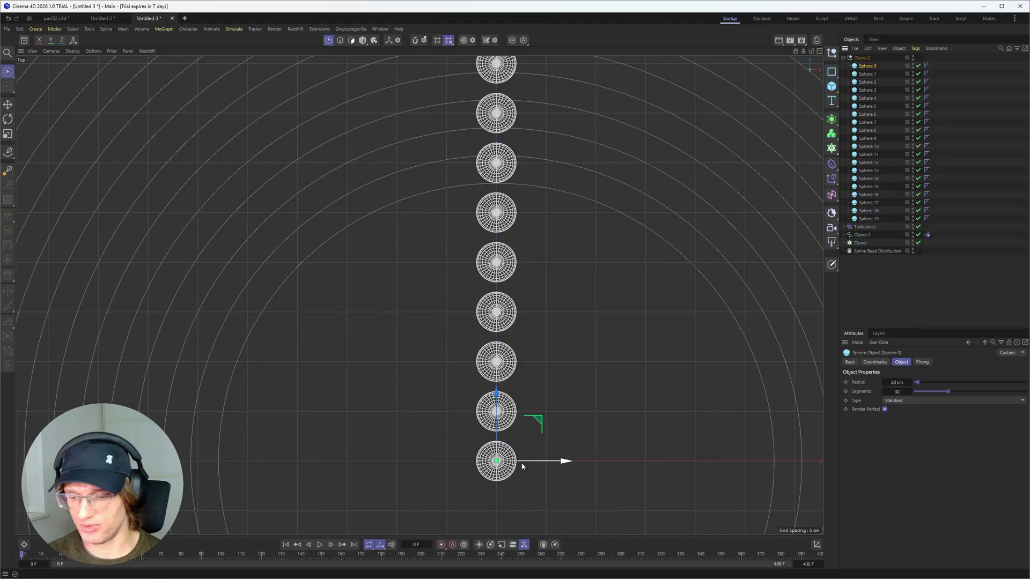
{"action": "key", "text": "t"}
{"action": "left_click_drag", "start_coordinate": [607, 386], "coordinate": [547, 408]}
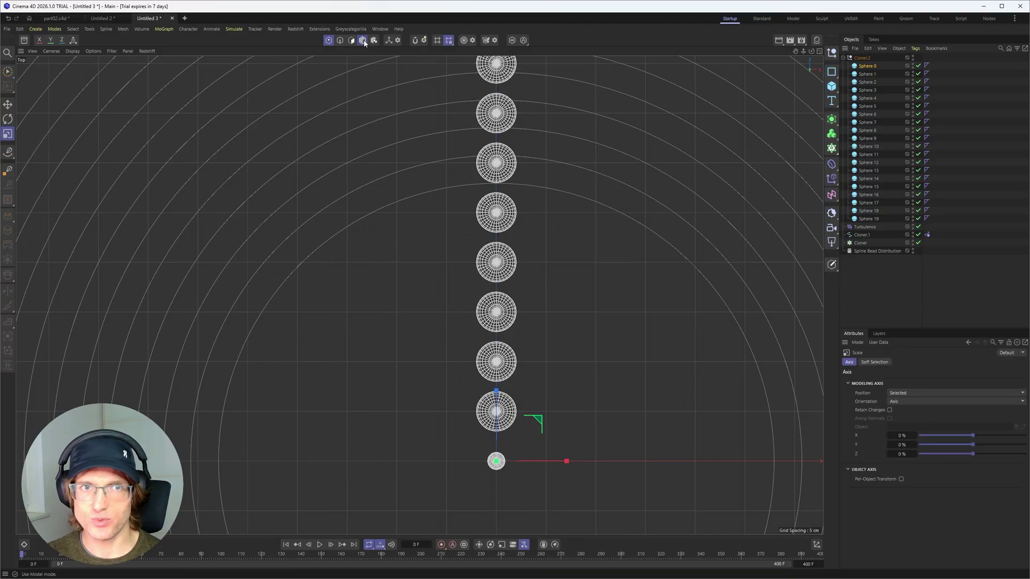
In Model mode, scale down Spheres 1, 2 and 3 individually, keeping each slightly larger than the previous one.
{"action": "left_click", "coordinate": [362, 42]}
{"action": "left_click", "coordinate": [484, 407]}
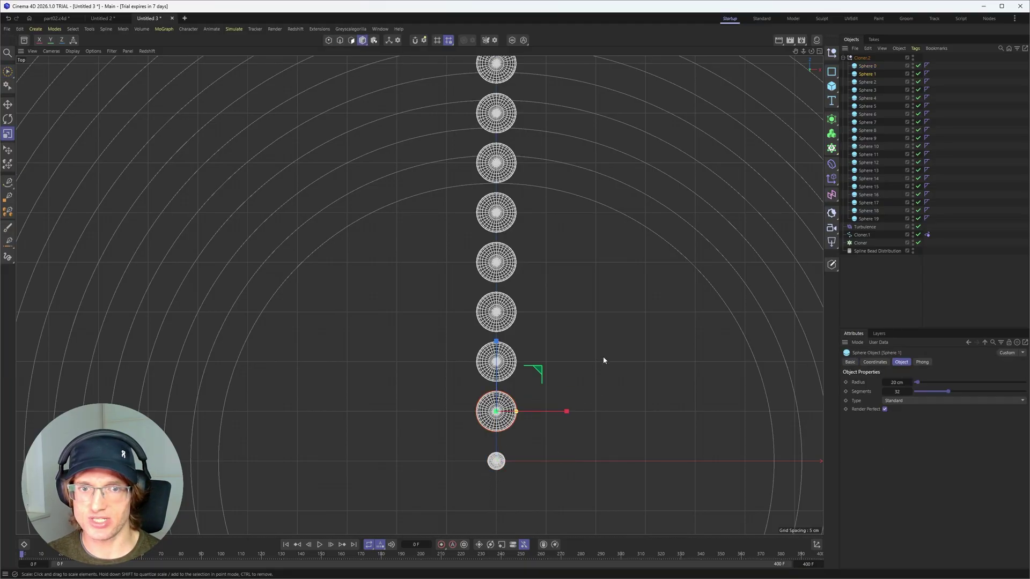
{"action": "left_click_drag", "start_coordinate": [603, 356], "coordinate": [511, 398]}
{"action": "left_click", "coordinate": [487, 362]}
{"action": "left_click_drag", "start_coordinate": [584, 316], "coordinate": [584, 269]}
{"action": "left_click", "coordinate": [486, 316]}
Scale up Sphere 4 slightly, Sphere 5 to a radius of about 28 cm and Sphere 6 to about 31 cm.
{"action": "left_click", "coordinate": [482, 263]}
{"action": "left_click", "coordinate": [481, 206]}
{"action": "left_click_drag", "start_coordinate": [560, 215], "coordinate": [614, 201]}
{"action": "middle_click_drag", "start_coordinate": [487, 181], "coordinate": [473, 279], "text": "alt"}
{"action": "mouse_move", "coordinate": [476, 274]}
{"action": "right_mouse_down", "text": "alt"}
{"action": "mouse_move", "coordinate": [455, 289]}
{"action": "mouse_move", "coordinate": [476, 271]}
{"action": "right_mouse_up", "text": "alt"}
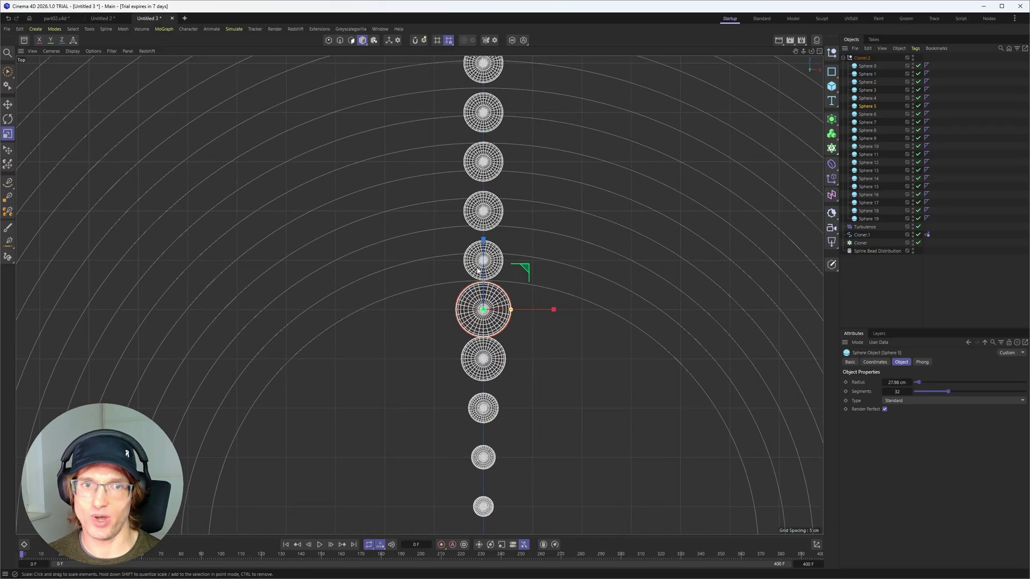
{"action": "left_click", "coordinate": [475, 269]}
{"action": "left_click_drag", "start_coordinate": [604, 230], "coordinate": [722, 220]}
Scale Sphere 7 to a radius of about 22.6 cm and resize Spheres 8 to 10 so they get progressively smaller.
{"action": "scroll", "coordinate": [566, 207], "scroll_direction": "down", "scroll_amount": 4}
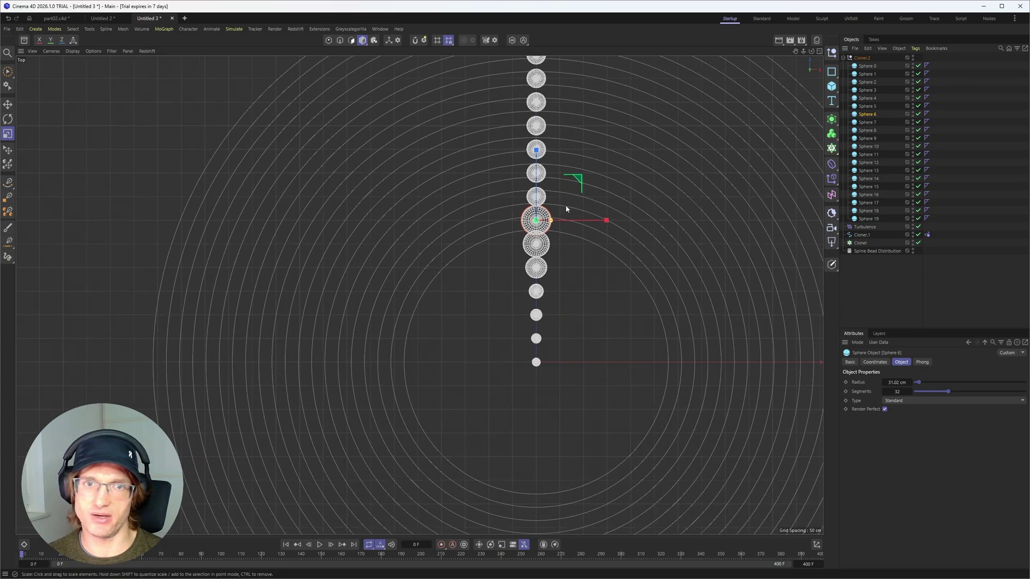
{"action": "scroll", "coordinate": [604, 287], "scroll_direction": "up", "scroll_amount": 1}
{"action": "scroll", "coordinate": [603, 287], "scroll_direction": "down", "scroll_amount": 3}
{"action": "scroll", "coordinate": [617, 287], "scroll_direction": "up", "scroll_amount": 2}
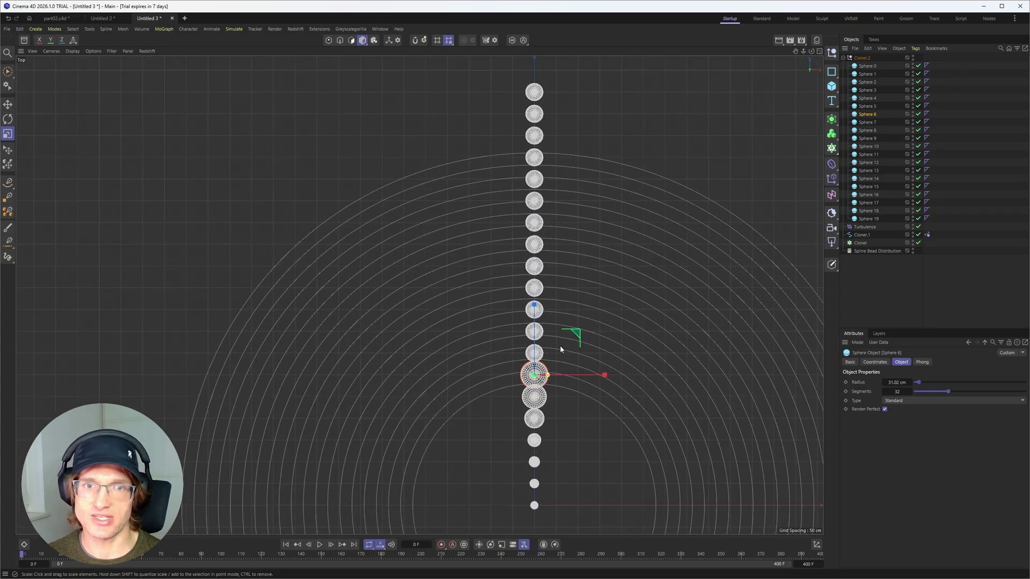
{"action": "left_click", "coordinate": [529, 355]}
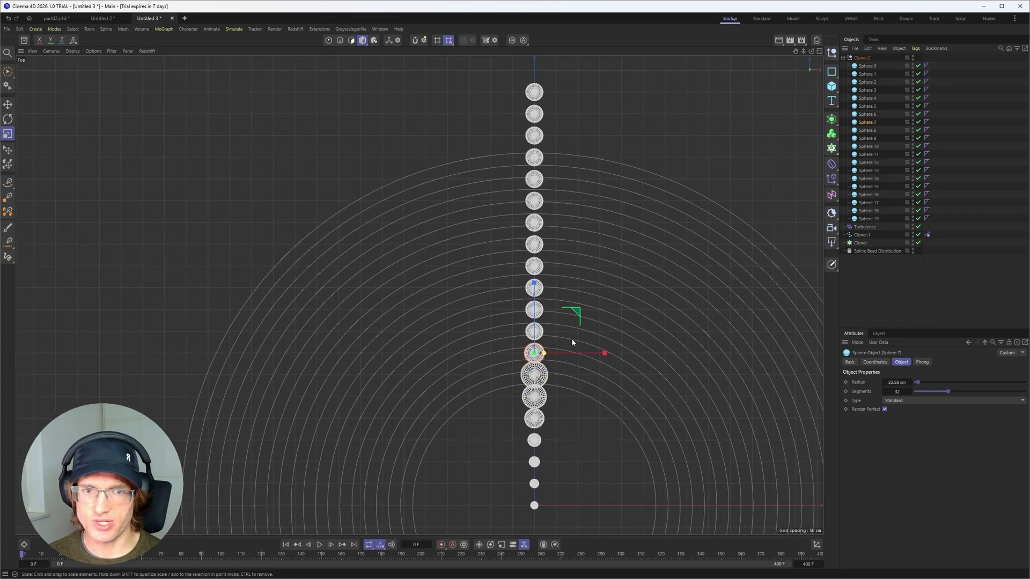
{"action": "left_click_drag", "start_coordinate": [529, 334], "coordinate": [545, 295]}
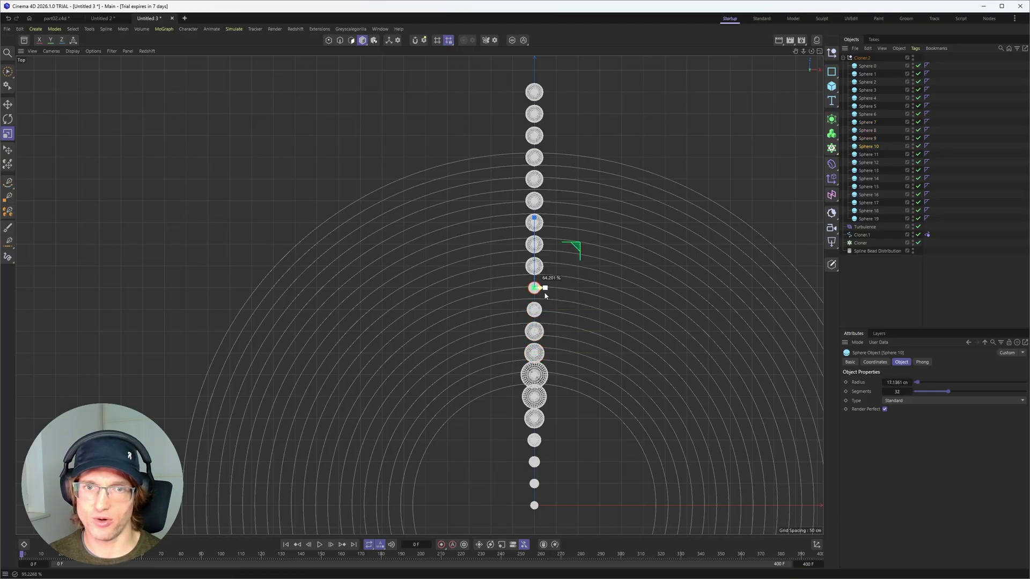
Scale down Spheres 11 and 12 to roughly three quarters of their size.
{"action": "left_click", "coordinate": [540, 264]}
{"action": "scroll", "coordinate": [524, 280], "scroll_direction": "up", "scroll_amount": 4}
{"action": "left_click", "coordinate": [549, 251]}
{"action": "left_click_drag", "start_coordinate": [569, 251], "coordinate": [548, 255]}
{"action": "left_click", "coordinate": [548, 206]}
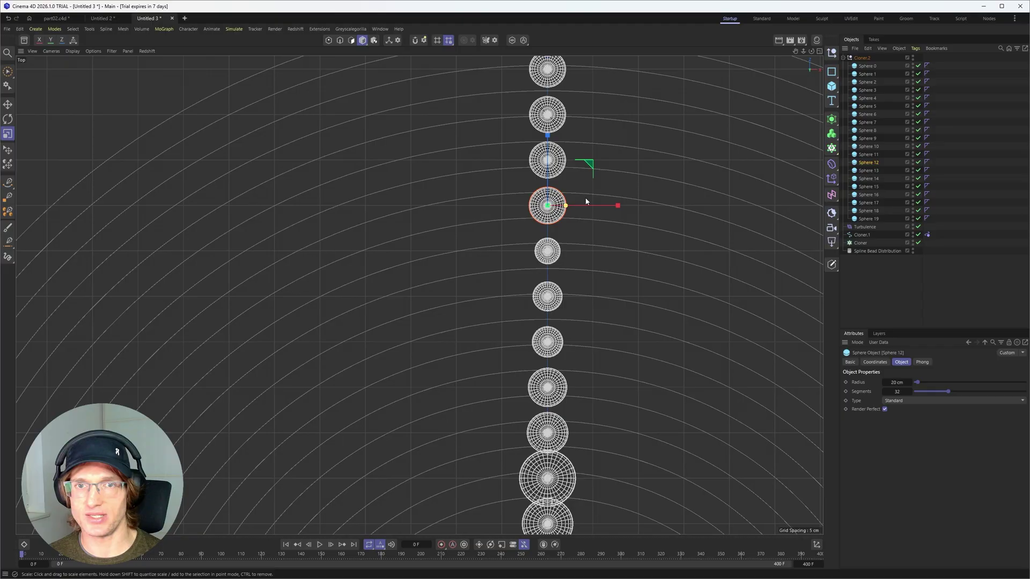
{"action": "left_click_drag", "start_coordinate": [586, 202], "coordinate": [564, 206]}
Scale down Spheres 13, 14 and 15, with radii of about 14.9 cm for Sphere 13 and 14.6 cm for Sphere 15.
{"action": "middle_click_drag", "start_coordinate": [564, 205], "coordinate": [518, 270], "text": "alt"}
{"action": "left_click", "coordinate": [502, 225]}
{"action": "left_click_drag", "start_coordinate": [537, 227], "coordinate": [519, 230]}
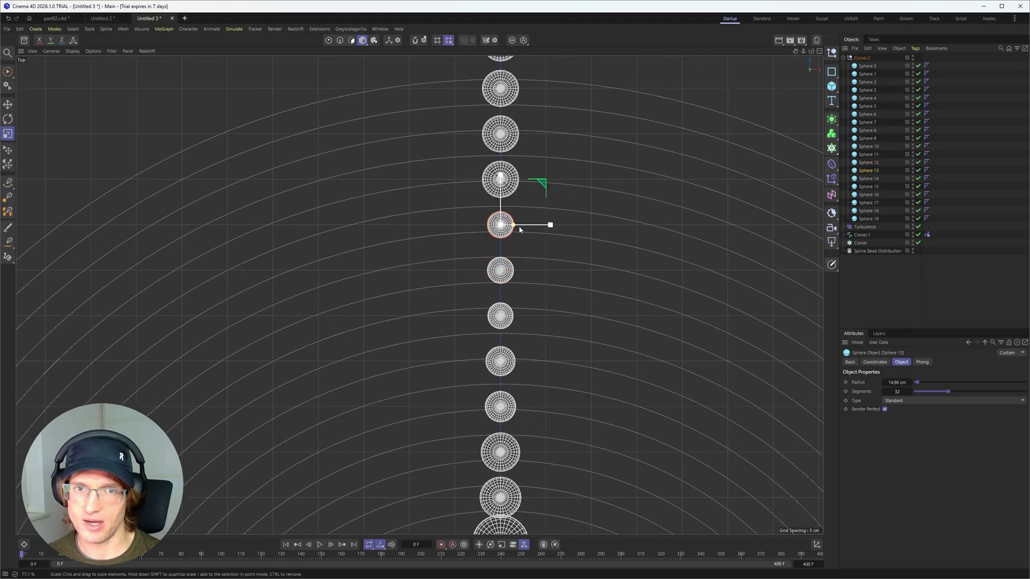
{"action": "middle_click_drag", "start_coordinate": [513, 186], "coordinate": [484, 258], "text": "alt"}
{"action": "left_click", "coordinate": [482, 256]}
{"action": "left_click_drag", "start_coordinate": [509, 252], "coordinate": [478, 254]}
{"action": "left_click", "coordinate": [473, 208]}
{"action": "left_click_drag", "start_coordinate": [488, 227], "coordinate": [466, 231]}
Scale up Sphere 16 slightly and Sphere 17 noticeably more.
{"action": "middle_click_drag", "start_coordinate": [474, 167], "coordinate": [464, 211], "text": "alt"}
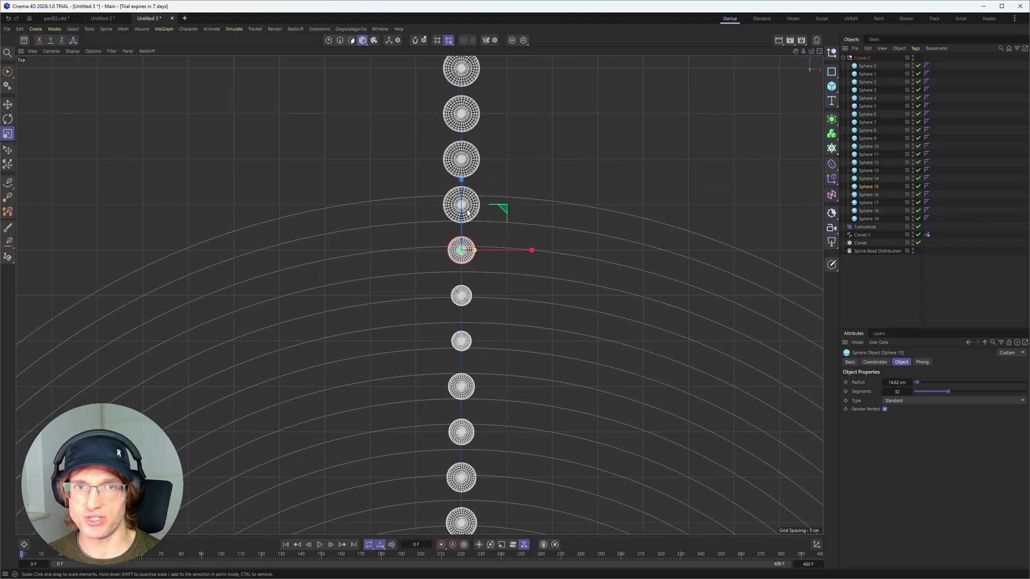
{"action": "left_click", "coordinate": [464, 209]}
{"action": "left_click_drag", "start_coordinate": [508, 180], "coordinate": [513, 178]}
{"action": "left_click", "coordinate": [473, 161]}
{"action": "middle_click_drag", "start_coordinate": [472, 165], "coordinate": [459, 259], "text": "alt"}
{"action": "left_click_drag", "start_coordinate": [640, 174], "coordinate": [676, 168]}
Scale Sphere 18 down to a radius of about 15.8 cm, shrink Sphere 19 similarly, and clear the selection.
{"action": "left_click", "coordinate": [460, 211]}
{"action": "left_click_drag", "start_coordinate": [511, 210], "coordinate": [498, 211]}
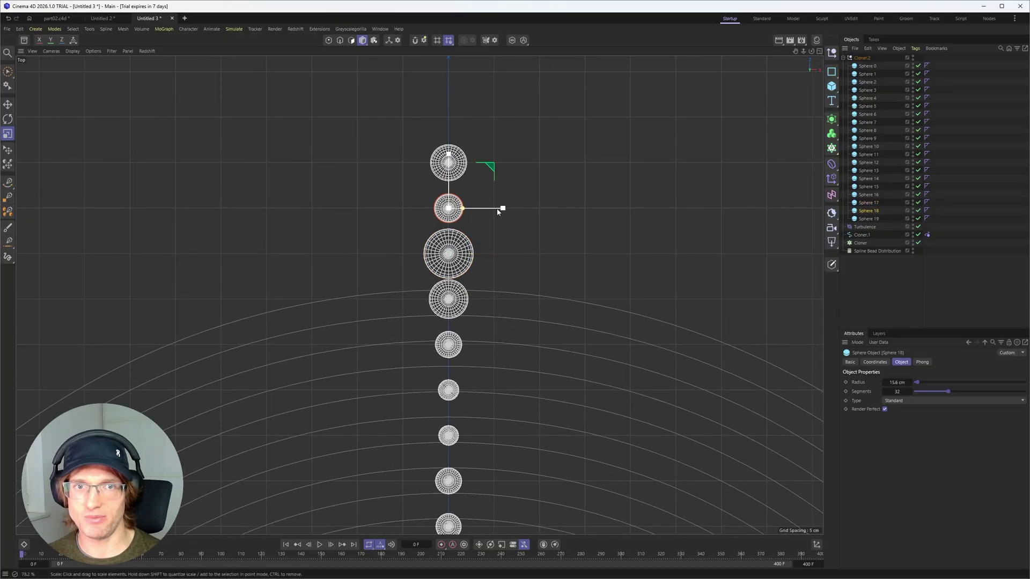
{"action": "left_click", "coordinate": [455, 166]}
{"action": "left_click_drag", "start_coordinate": [499, 161], "coordinate": [479, 161]}
{"action": "left_click", "coordinate": [965, 152]}
Return to the Perspective view and make Spheres 0 to 19 children of the Cloner that uses the Spline Bead Distribution.
{"action": "scroll", "coordinate": [542, 292], "scroll_direction": "down", "scroll_amount": 6}
{"action": "middle_click_drag", "start_coordinate": [520, 346], "coordinate": [518, 247], "text": "alt"}
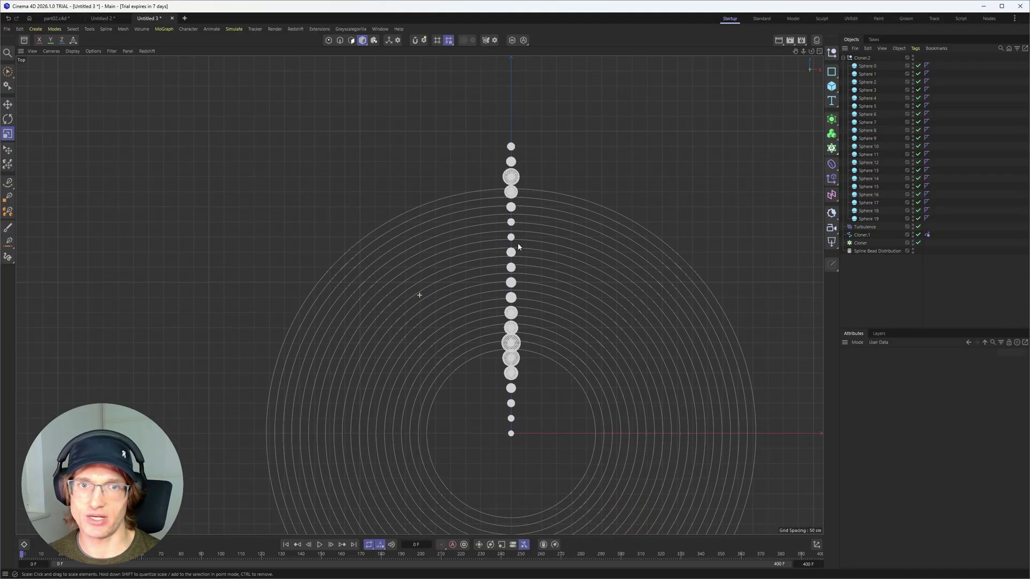
{"action": "key", "text": "F1"}
{"action": "left_click_drag", "start_coordinate": [510, 337], "coordinate": [416, 293], "text": "alt"}
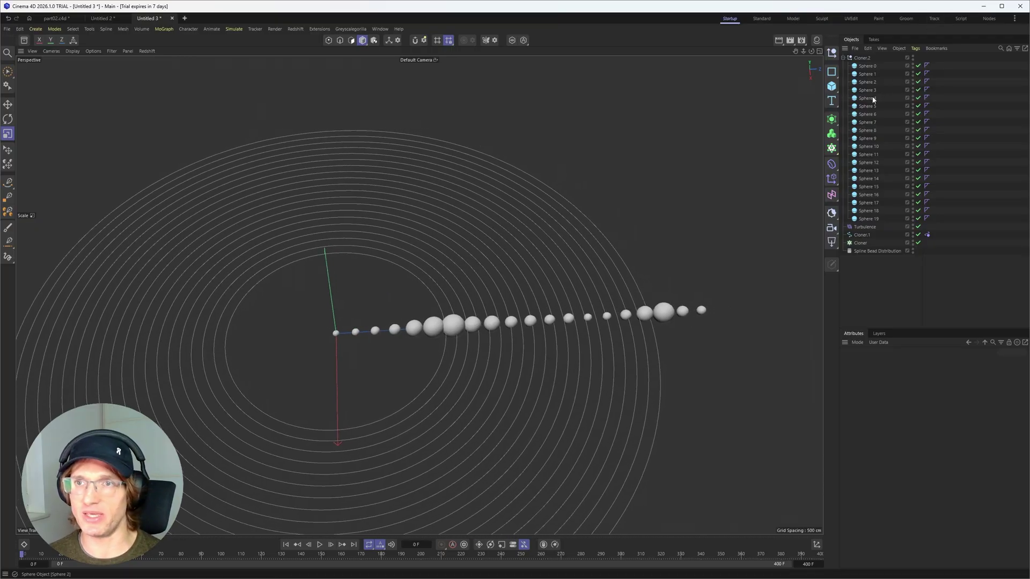
{"action": "left_click", "coordinate": [867, 66]}
{"action": "left_click", "coordinate": [868, 219], "text": "shift"}
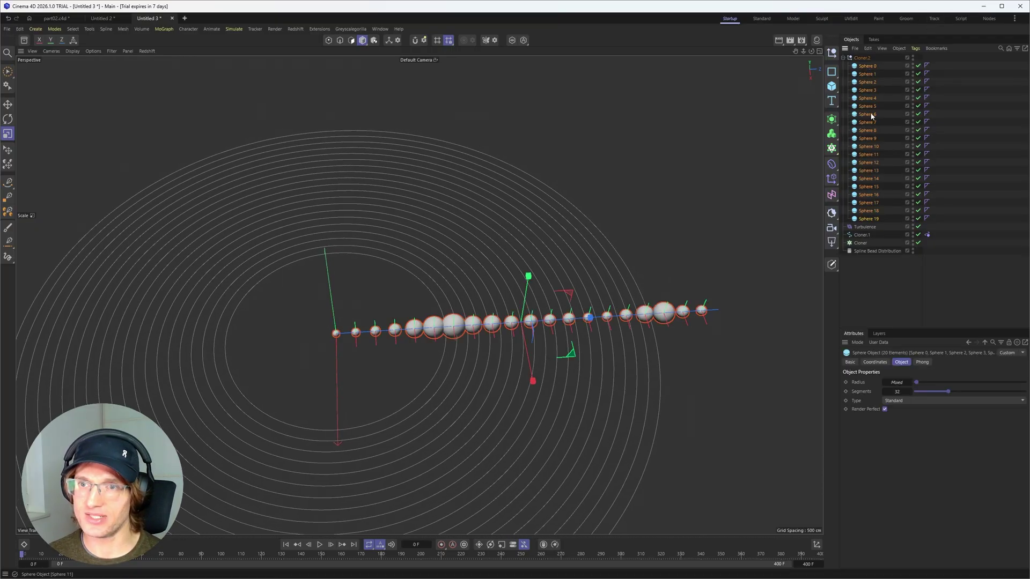
{"action": "left_click_drag", "start_coordinate": [861, 246], "coordinate": [862, 246]}
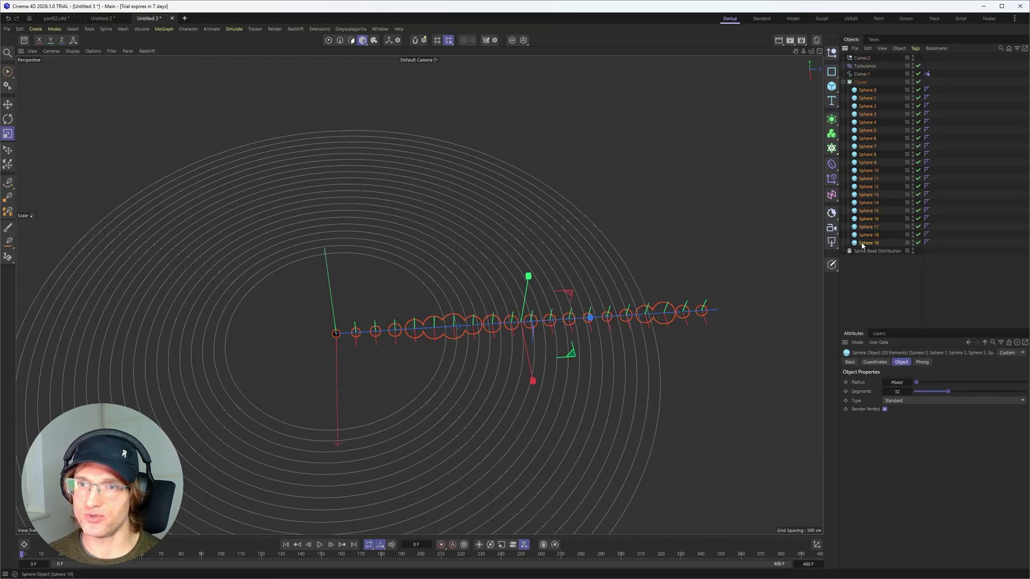
Place the Cloner.1 spline under the Spline Bead Distribution.
{"action": "left_click", "coordinate": [862, 83]}
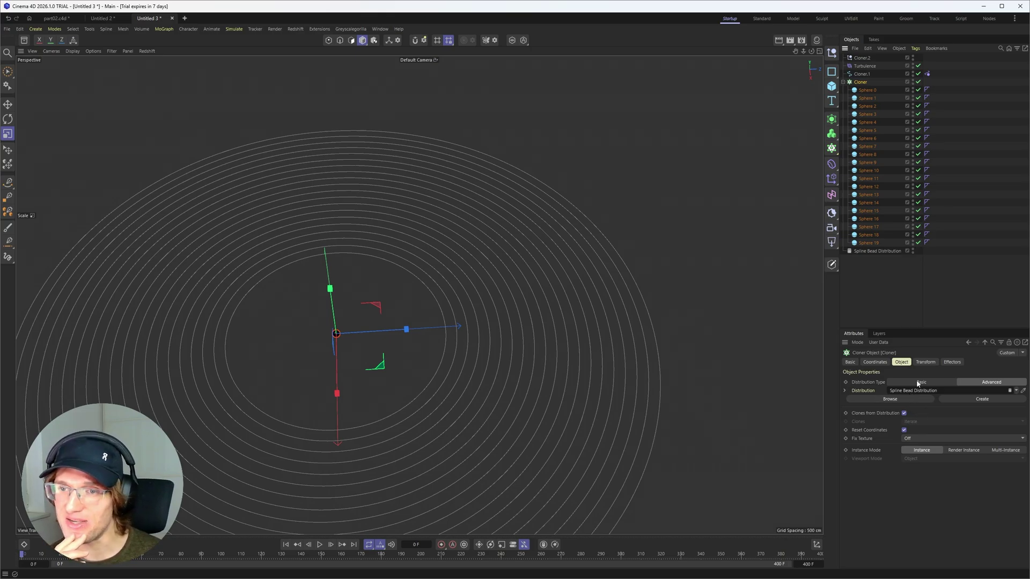
{"action": "left_click_drag", "start_coordinate": [867, 78], "coordinate": [864, 73]}
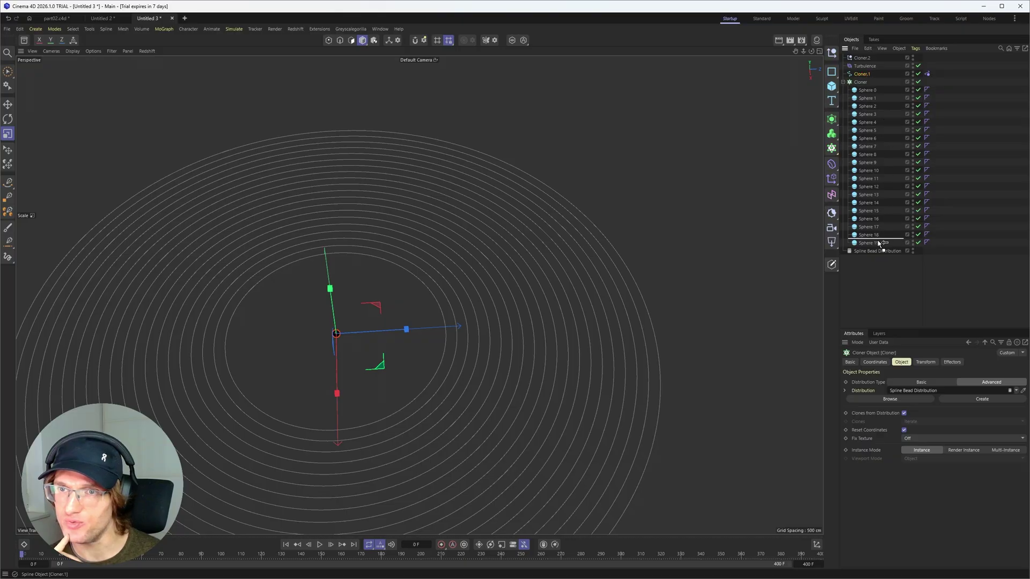
{"action": "left_click_drag", "start_coordinate": [875, 253], "coordinate": [873, 251]}
{"action": "left_click", "coordinate": [872, 266]}
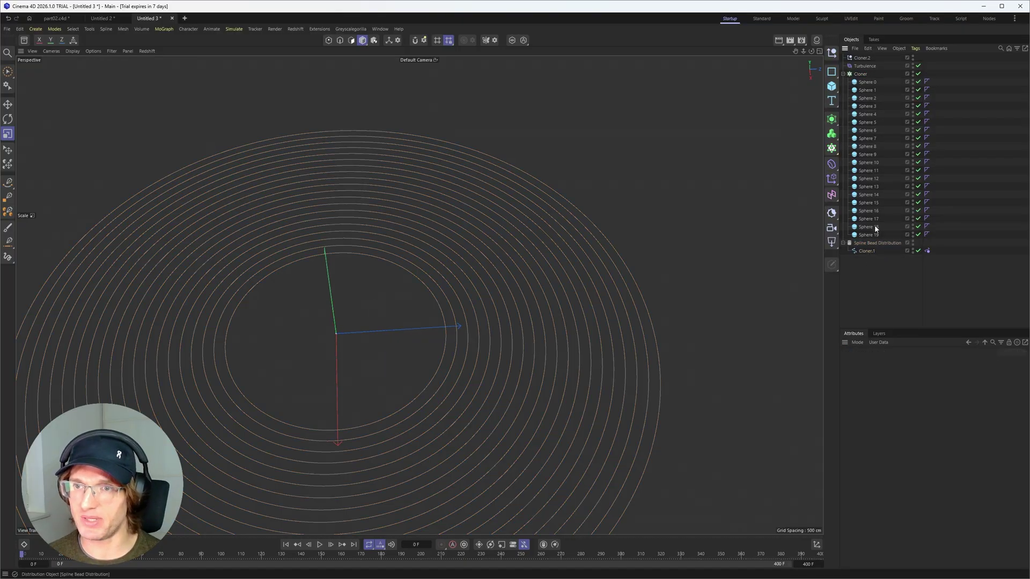
Disable the Cloner and move the Cloner.1 spline back out of the Spline Bead Distribution.
{"action": "left_click", "coordinate": [866, 74]}
{"action": "scroll", "coordinate": [407, 333], "scroll_direction": "down", "scroll_amount": 3}
{"action": "left_click_drag", "start_coordinate": [407, 334], "coordinate": [427, 393], "text": "alt"}
{"action": "scroll", "coordinate": [365, 321], "scroll_direction": "up", "scroll_amount": 3}
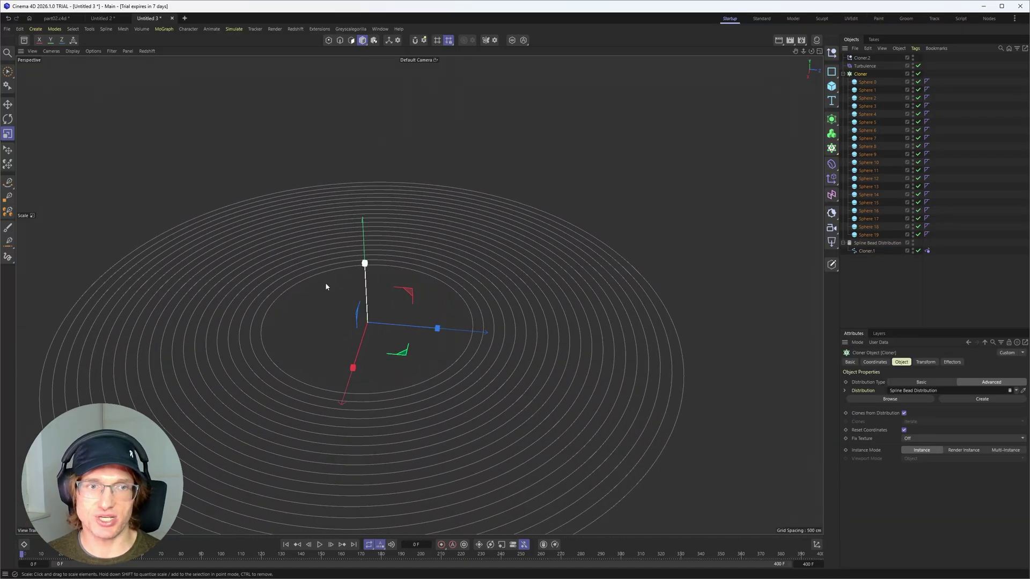
{"action": "left_click", "coordinate": [7, 72]}
{"action": "scroll", "coordinate": [461, 346], "scroll_direction": "up", "scroll_amount": 4}
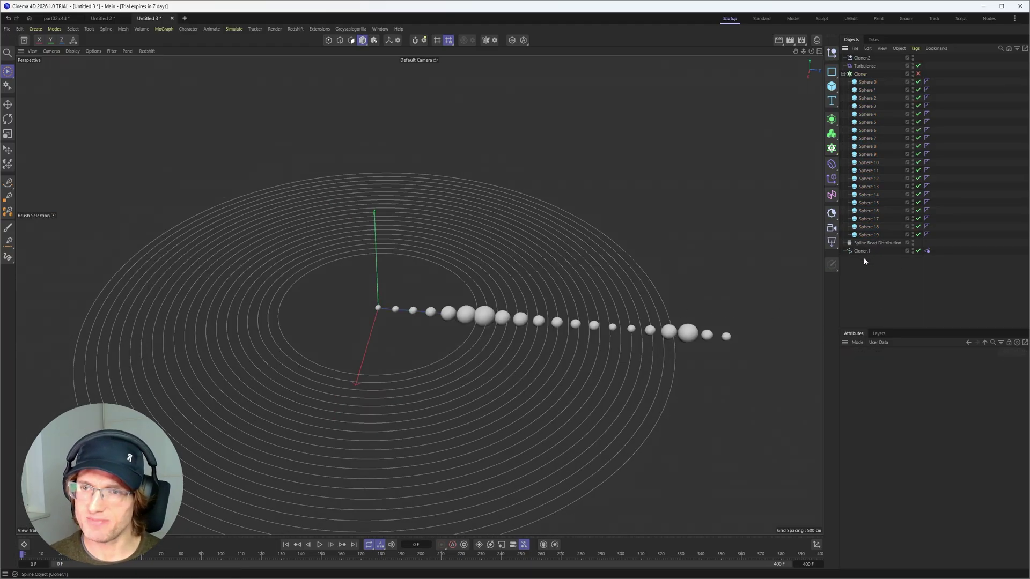
Bake the Cloner.1 spline as Alembic and delete the original Cloner.1 spline.
{"action": "left_click", "coordinate": [862, 251]}
{"action": "right_click", "coordinate": [863, 250]}
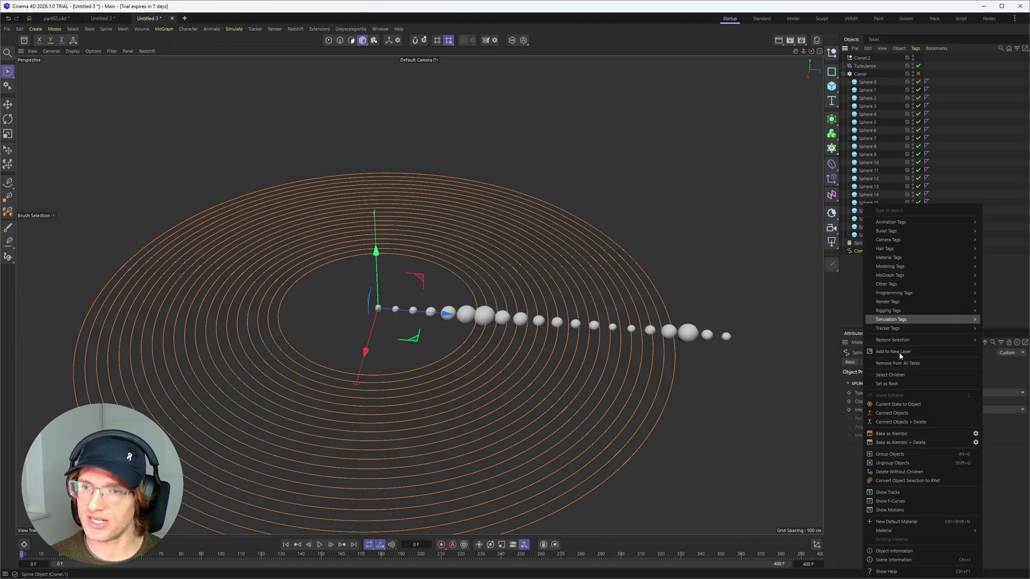
{"action": "left_click", "coordinate": [890, 434]}
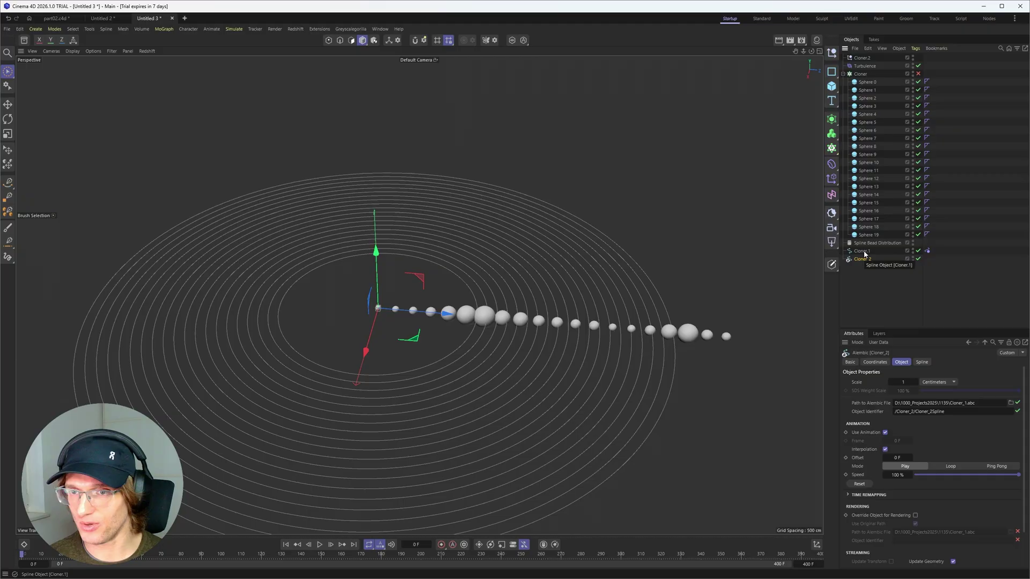
{"action": "left_click", "coordinate": [862, 251]}
{"action": "key", "text": "Delete"}
Place the baked Cloner_2 Alembic spline under the Spline Bead Distribution and re-enable the Cloner.
{"action": "left_click", "coordinate": [862, 252]}
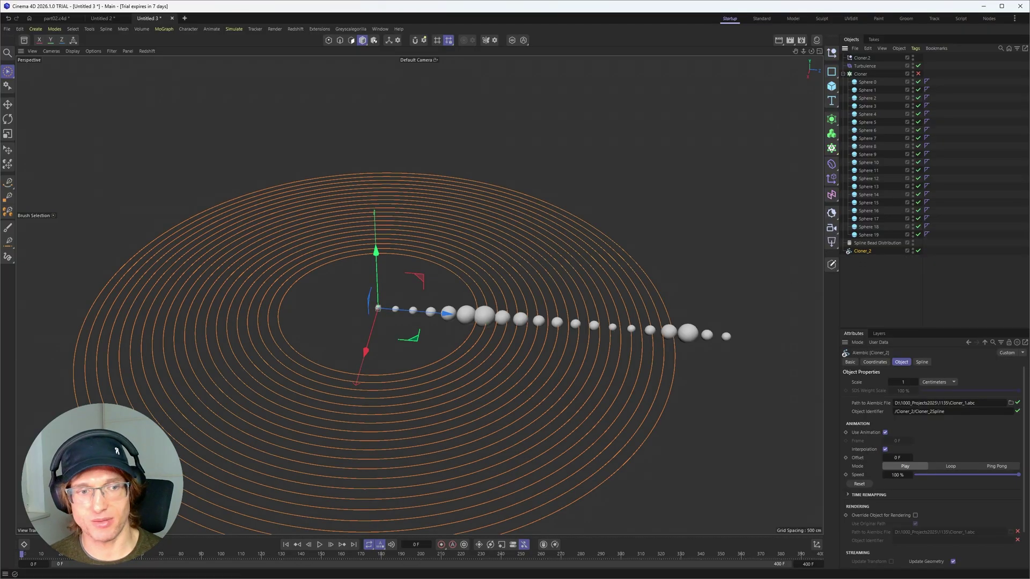
{"action": "left_click_drag", "start_coordinate": [225, 555], "coordinate": [23, 554]}
{"action": "left_click", "coordinate": [620, 303]}
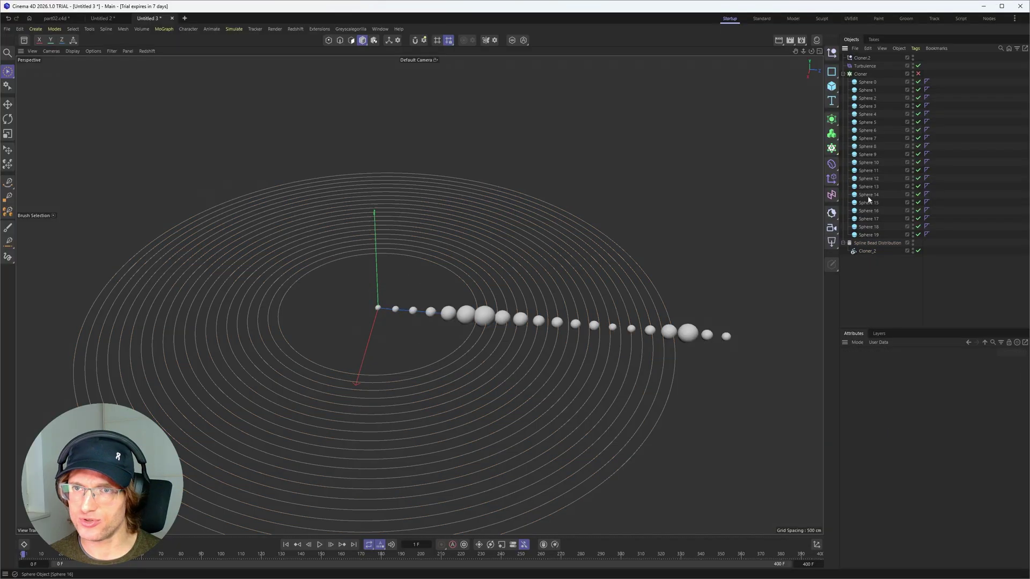
{"action": "left_click", "coordinate": [918, 73]}
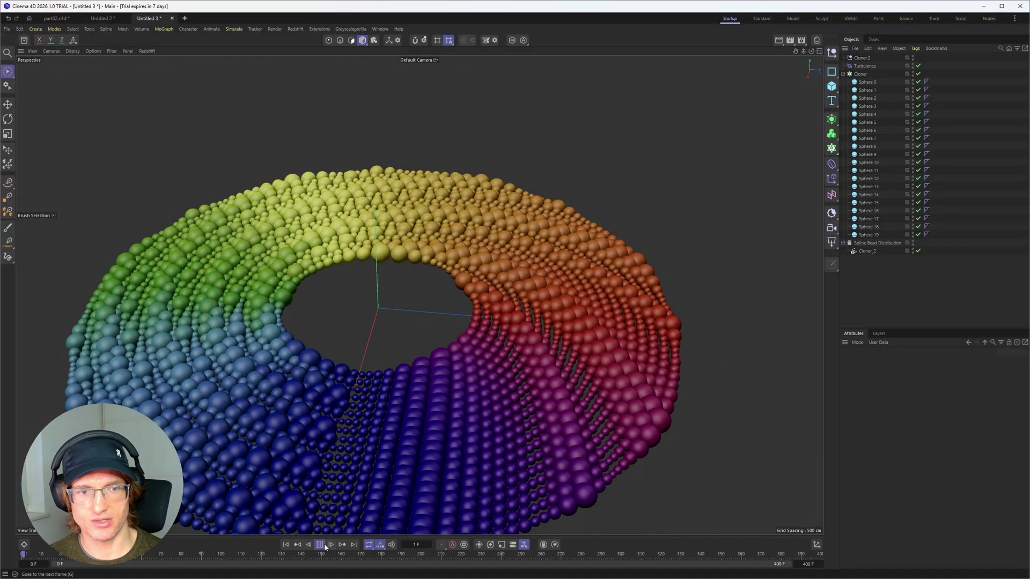
Play the bead animation to about frame 25, stop it, and open the Spline Bead Distribution's settings.
{"action": "left_click", "coordinate": [319, 544]}
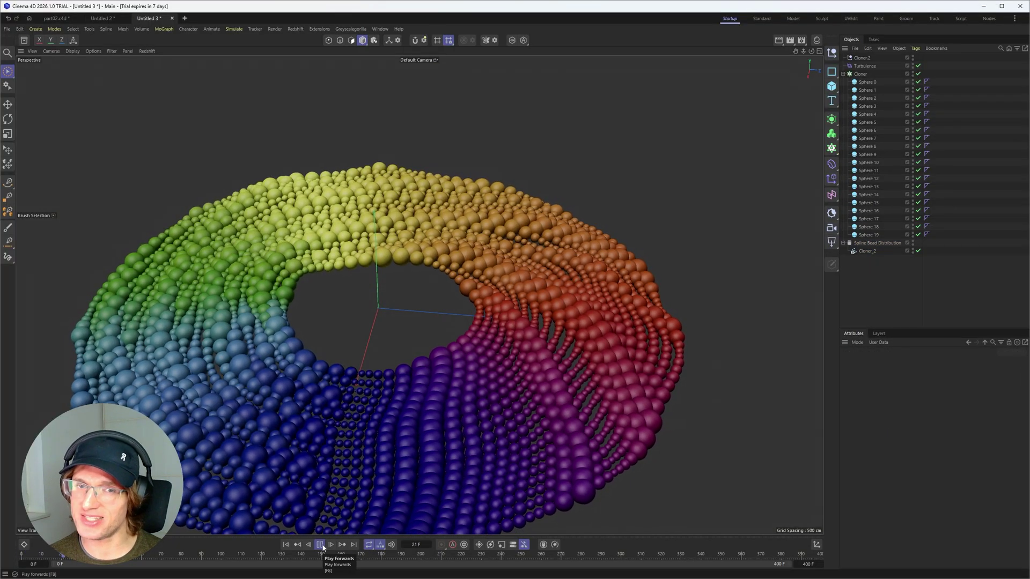
{"action": "left_click", "coordinate": [320, 545]}
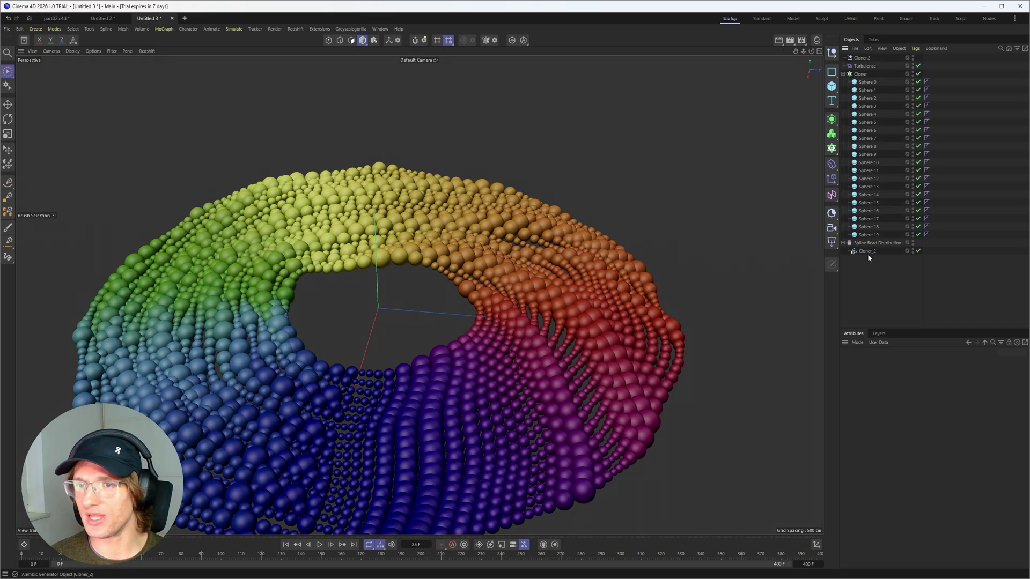
{"action": "left_click", "coordinate": [879, 243]}
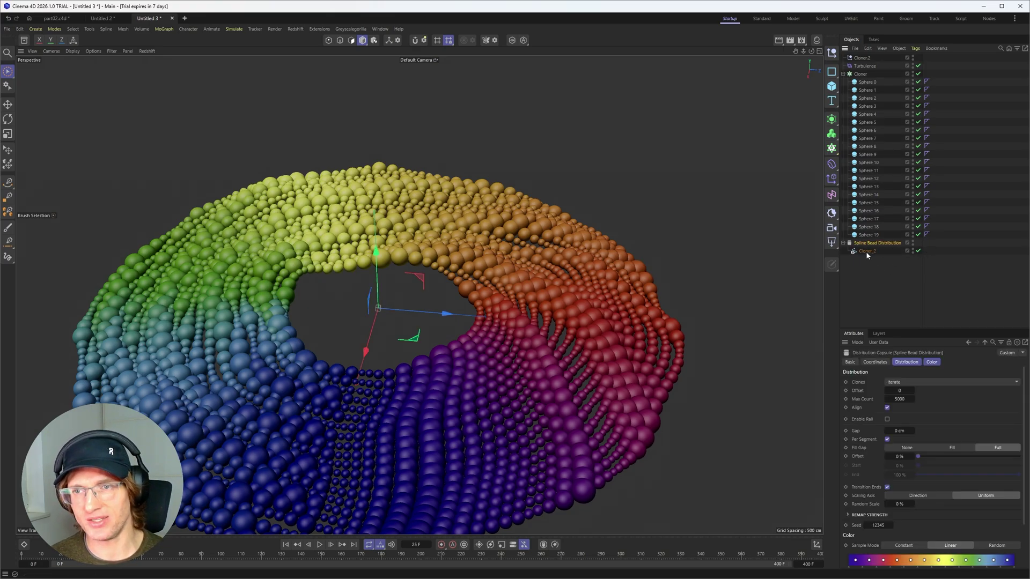
Select the baked Cloner_2 Alembic spline and scrub through the timeline to check the bead animation from a higher angle.
{"action": "left_click", "coordinate": [866, 251]}
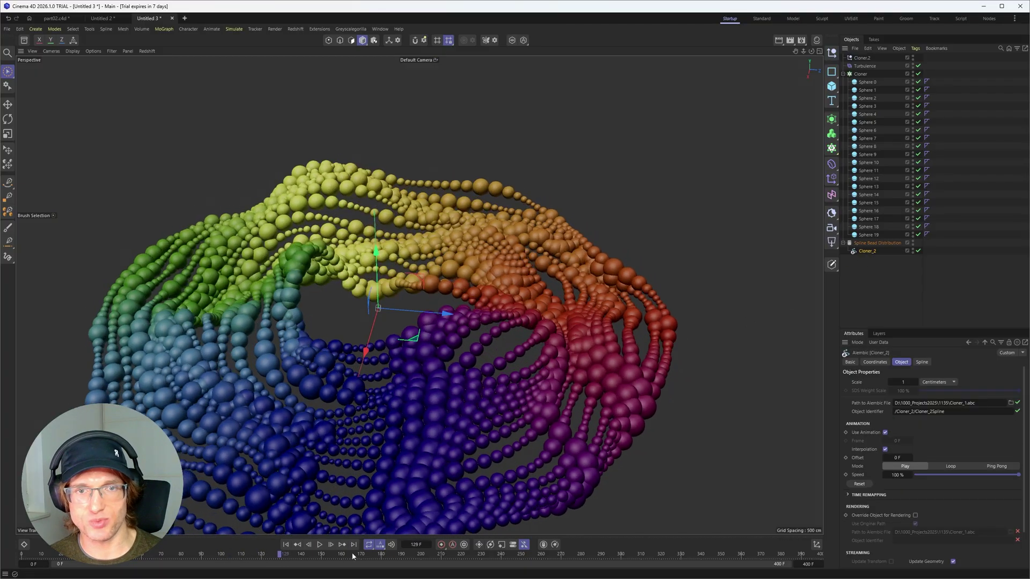
{"action": "left_click_drag", "start_coordinate": [383, 342], "coordinate": [429, 316], "text": "alt"}
Select Sphere 0 through Sphere 19 under the Cloner, scale them all down together, and deselect them.
{"action": "left_click", "coordinate": [867, 82]}
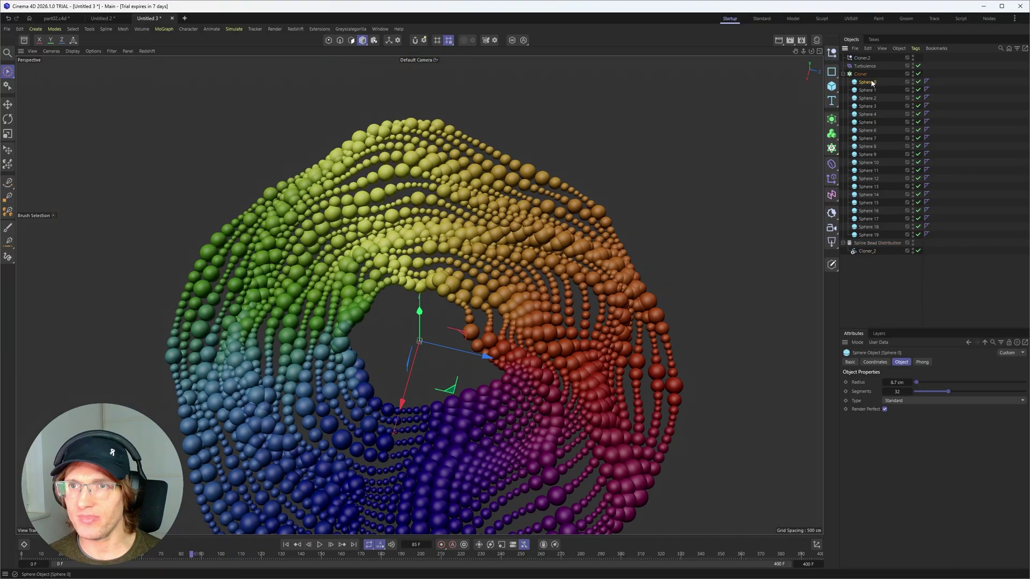
{"action": "left_click", "coordinate": [870, 236], "text": "shift"}
{"action": "key", "text": "t"}
{"action": "left_click_drag", "start_coordinate": [587, 148], "coordinate": [423, 220]}
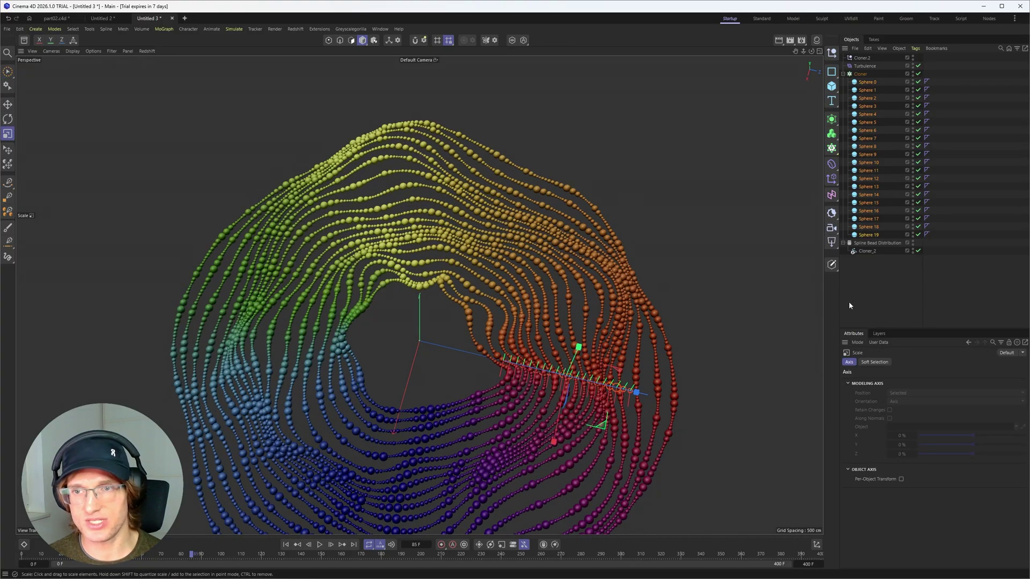
{"action": "left_click", "coordinate": [849, 306]}
Go to frame 160 and examine the smaller beads along the turbulent splines up close from several angles.
{"action": "left_click_drag", "start_coordinate": [478, 368], "coordinate": [536, 269], "text": "alt"}
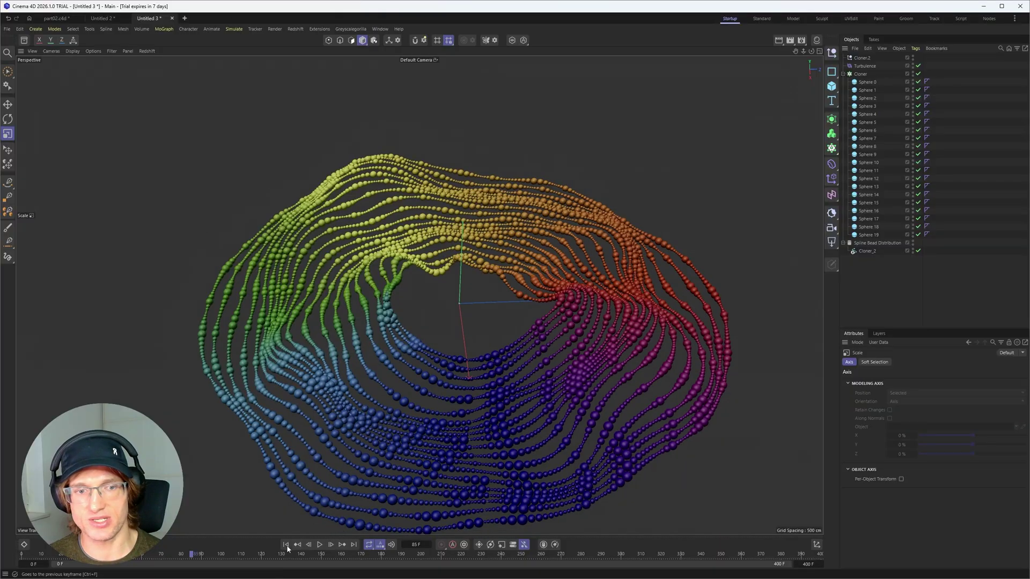
{"action": "scroll", "coordinate": [531, 392], "scroll_direction": "up", "scroll_amount": 8}
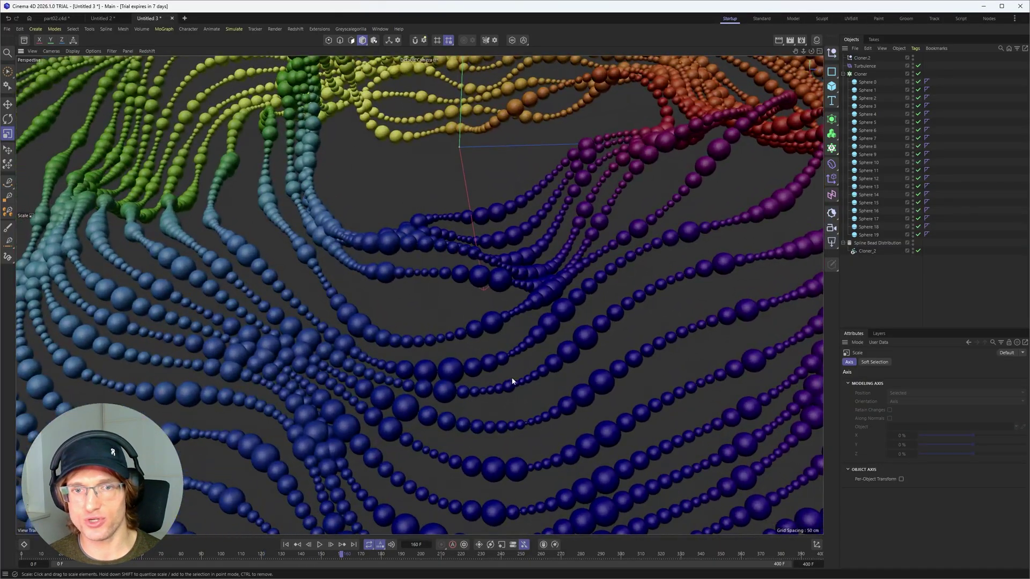
{"action": "mouse_move", "coordinate": [512, 381]}
{"action": "left_mouse_down", "text": "alt"}
{"action": "mouse_move", "coordinate": [568, 340]}
{"action": "mouse_move", "coordinate": [498, 377]}
{"action": "left_mouse_up", "text": "alt"}
{"action": "middle_click_drag", "start_coordinate": [381, 213], "coordinate": [409, 224], "text": "alt"}
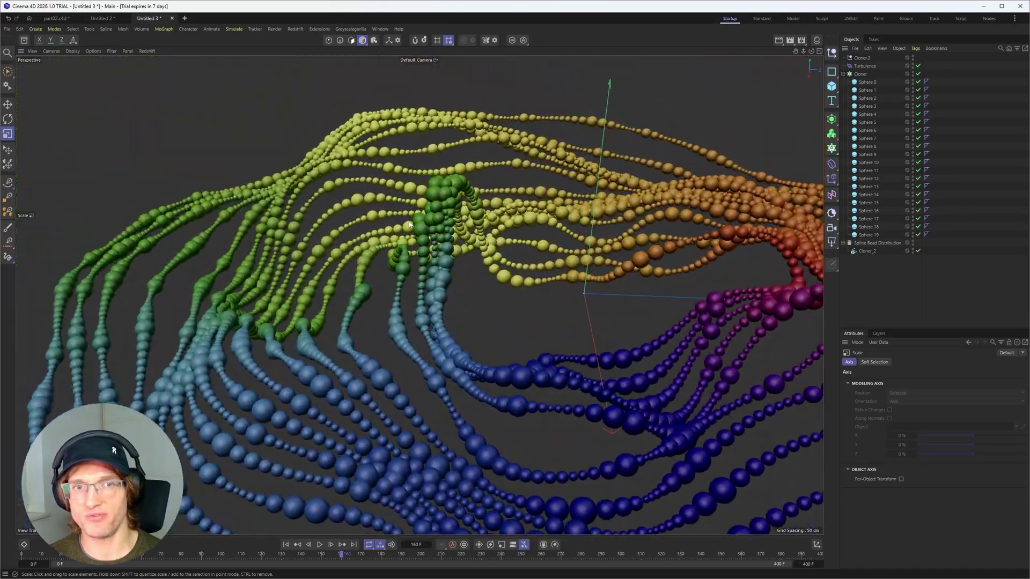
{"action": "left_click_drag", "start_coordinate": [409, 224], "coordinate": [468, 247], "text": "alt"}
{"action": "middle_click_drag", "start_coordinate": [467, 246], "coordinate": [475, 272], "text": "alt"}
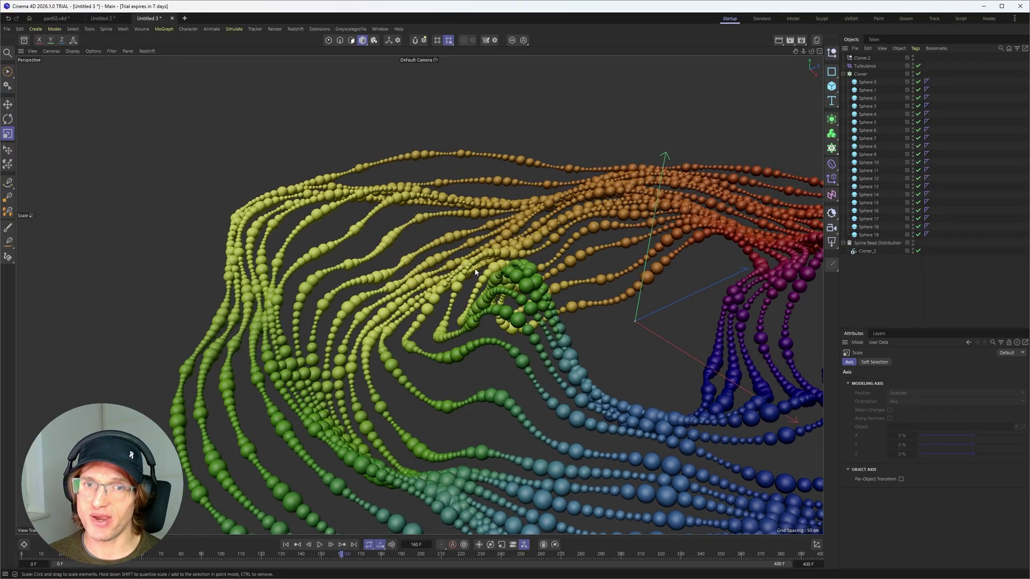
{"action": "scroll", "coordinate": [475, 272], "scroll_direction": "down", "scroll_amount": 3}
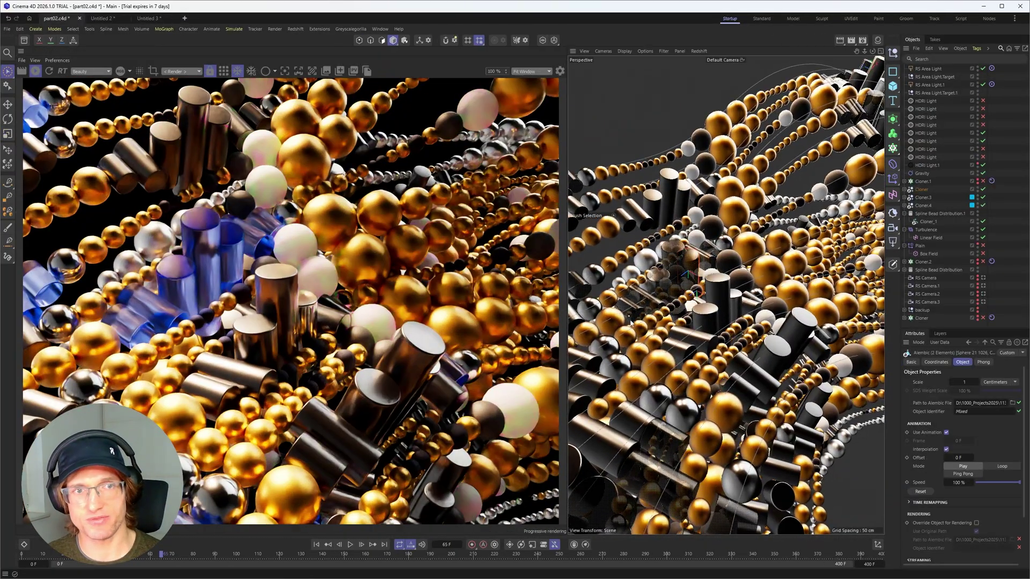
Switch to the part02.c4d scene and examine its gold, metal and glass spheres and cylinders in the viewport and live render, close up and from afar.
{"action": "left_click_drag", "start_coordinate": [632, 324], "coordinate": [656, 336], "text": "alt"}
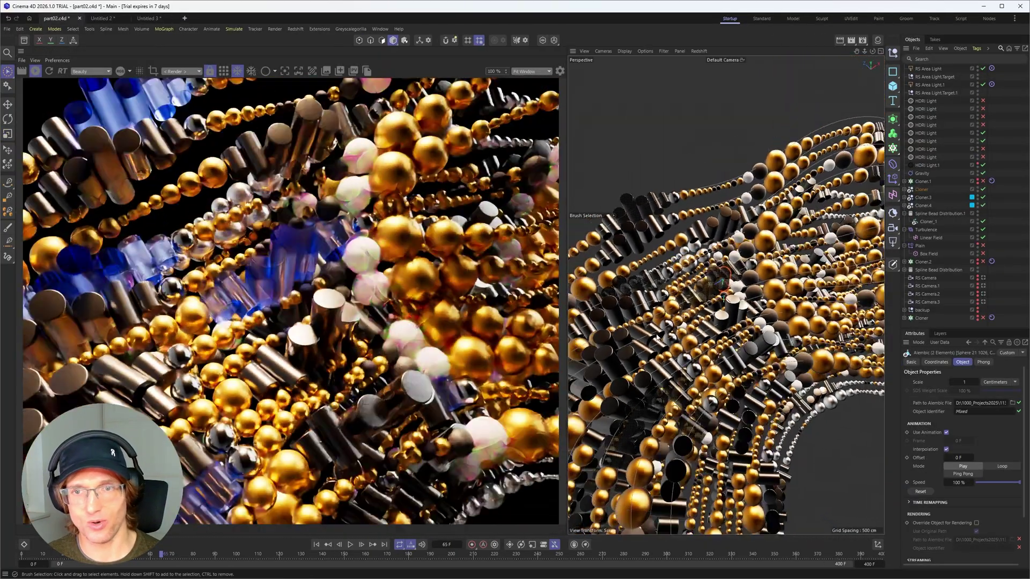
{"action": "scroll", "coordinate": [657, 336], "scroll_direction": "up", "scroll_amount": 5}
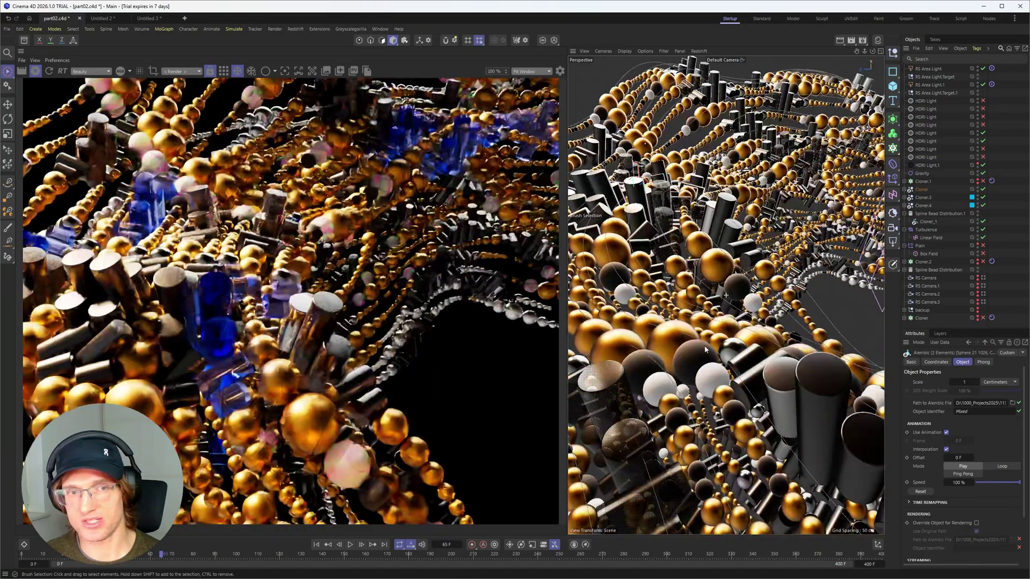
{"action": "left_click_drag", "start_coordinate": [725, 317], "coordinate": [692, 330], "text": "alt"}
{"action": "scroll", "coordinate": [718, 328], "scroll_direction": "down", "scroll_amount": 4}
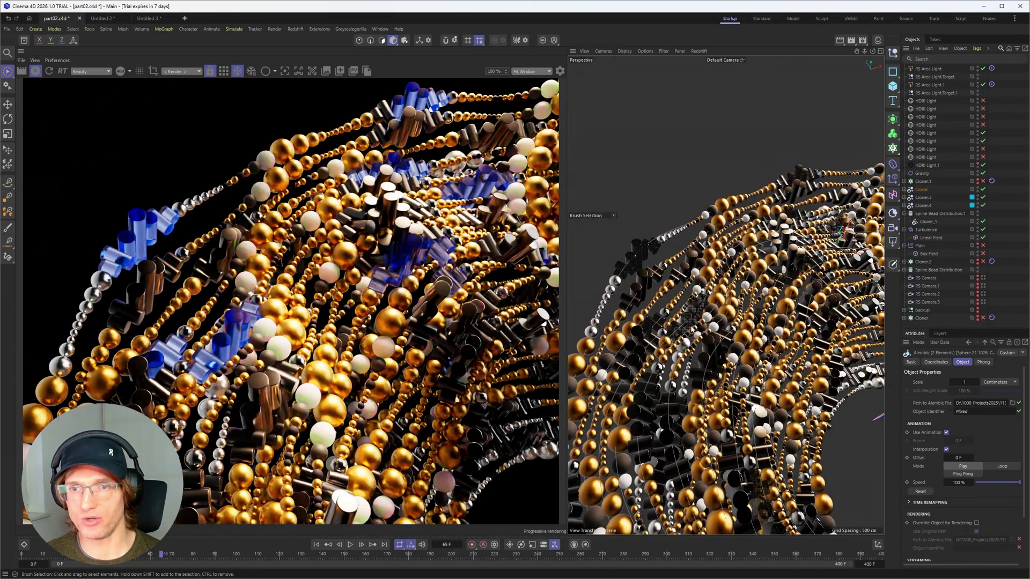
{"action": "scroll", "coordinate": [728, 347], "scroll_direction": "up", "scroll_amount": 5}
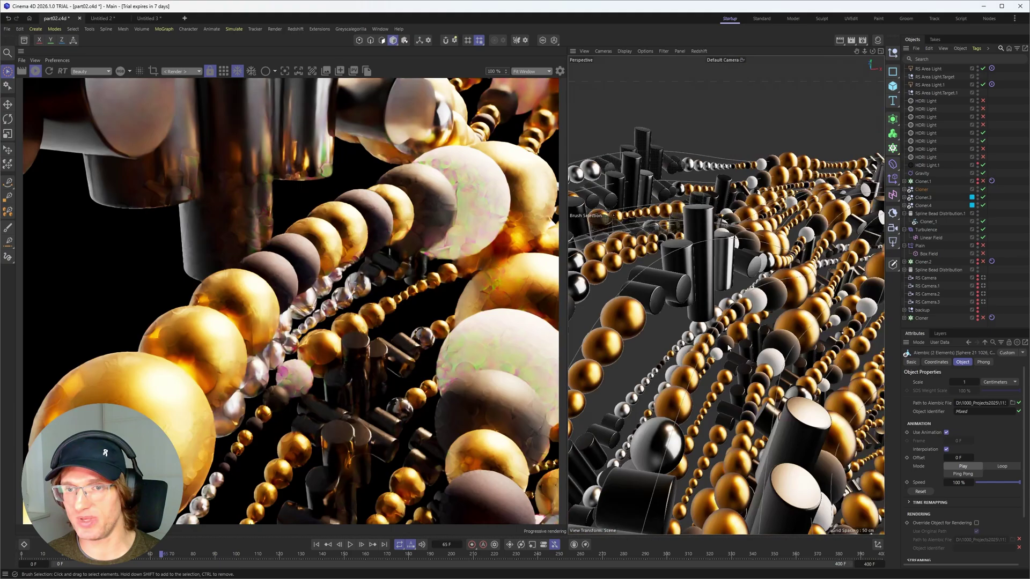
{"action": "scroll", "coordinate": [728, 347], "scroll_direction": "up", "scroll_amount": 5}
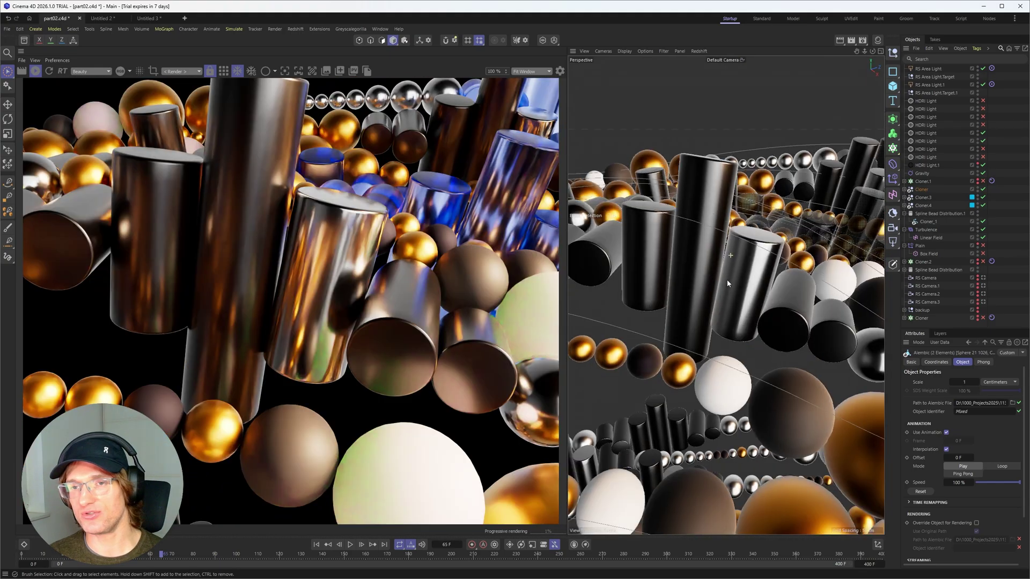
{"action": "mouse_move", "coordinate": [727, 280]}
{"action": "left_mouse_down", "text": "alt"}
{"action": "mouse_move", "coordinate": [773, 301]}
{"action": "mouse_move", "coordinate": [800, 333]}
{"action": "mouse_move", "coordinate": [740, 330]}
{"action": "mouse_move", "coordinate": [750, 258]}
{"action": "mouse_move", "coordinate": [775, 223]}
{"action": "mouse_move", "coordinate": [767, 198]}
{"action": "mouse_move", "coordinate": [733, 214]}
{"action": "mouse_move", "coordinate": [721, 278]}
{"action": "mouse_move", "coordinate": [713, 273]}
{"action": "left_mouse_up", "text": "alt"}
{"action": "left_click_drag", "start_coordinate": [134, 24], "coordinate": [76, 27]}
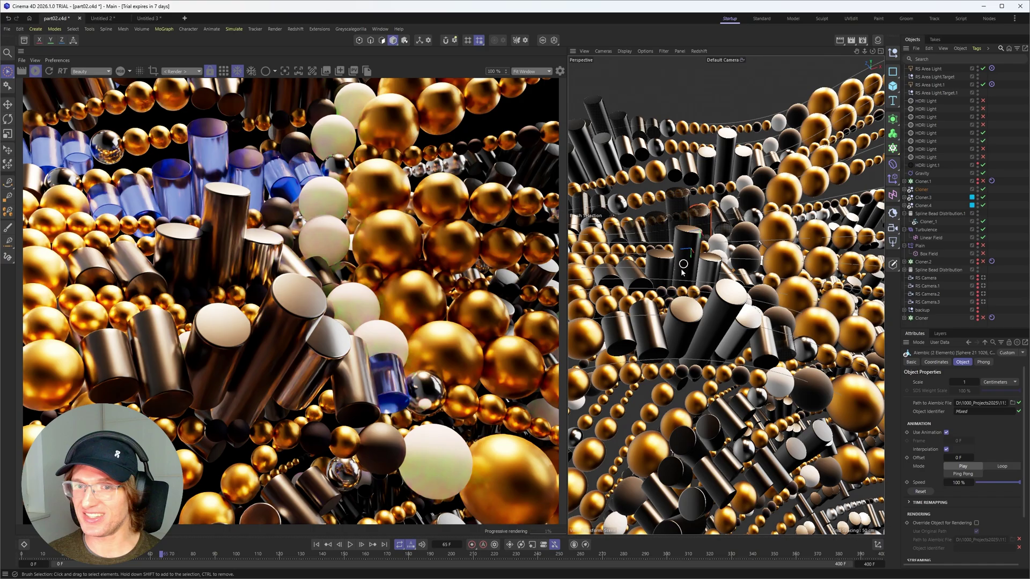
{"action": "left_click_drag", "start_coordinate": [680, 263], "coordinate": [742, 270], "text": "alt"}
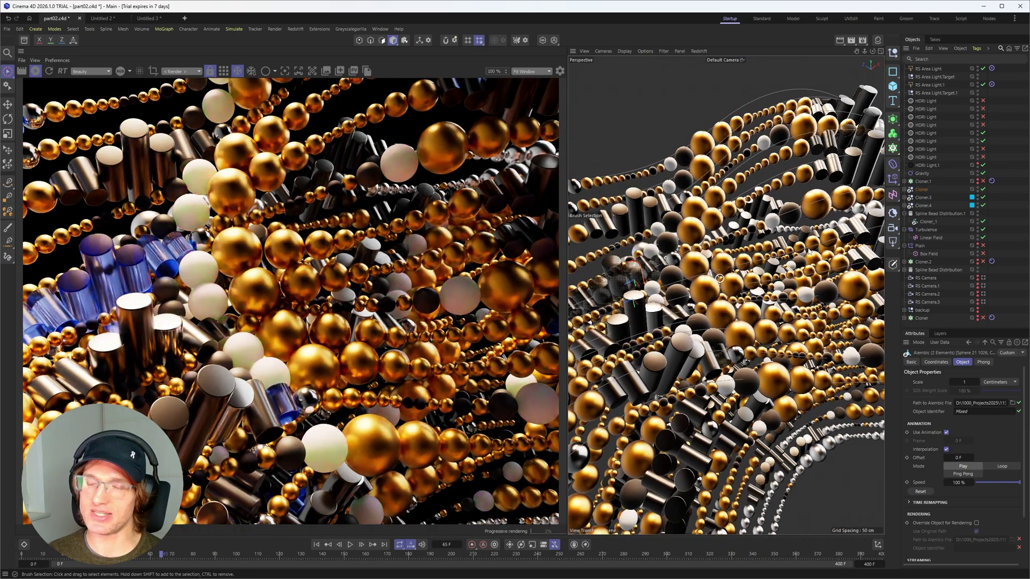
{"action": "left_click_drag", "start_coordinate": [674, 281], "coordinate": [613, 215], "text": "alt"}
{"action": "left_click_drag", "start_coordinate": [736, 258], "coordinate": [758, 339], "text": "alt"}
{"action": "scroll", "coordinate": [679, 358], "scroll_direction": "down", "scroll_amount": 6}
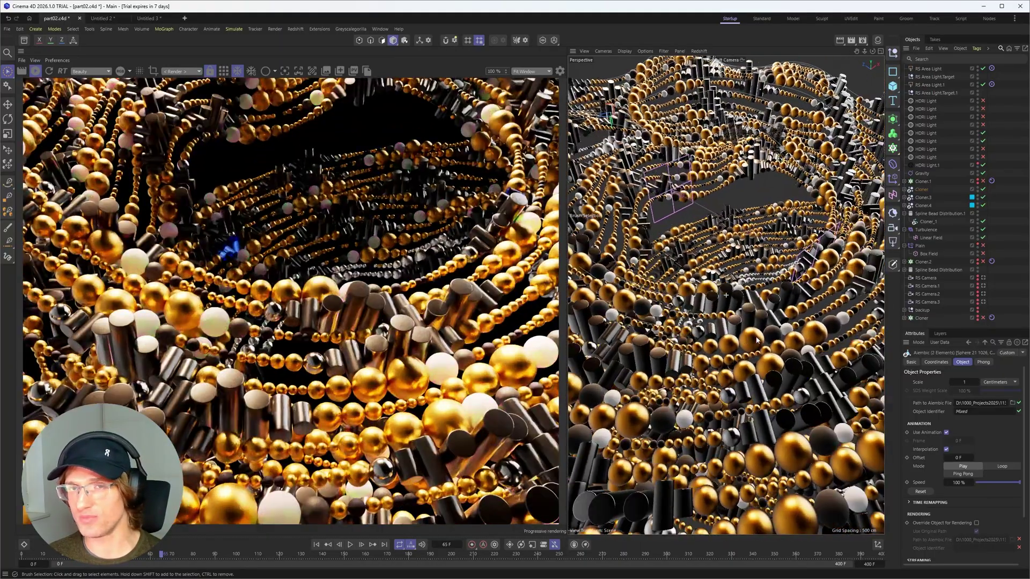